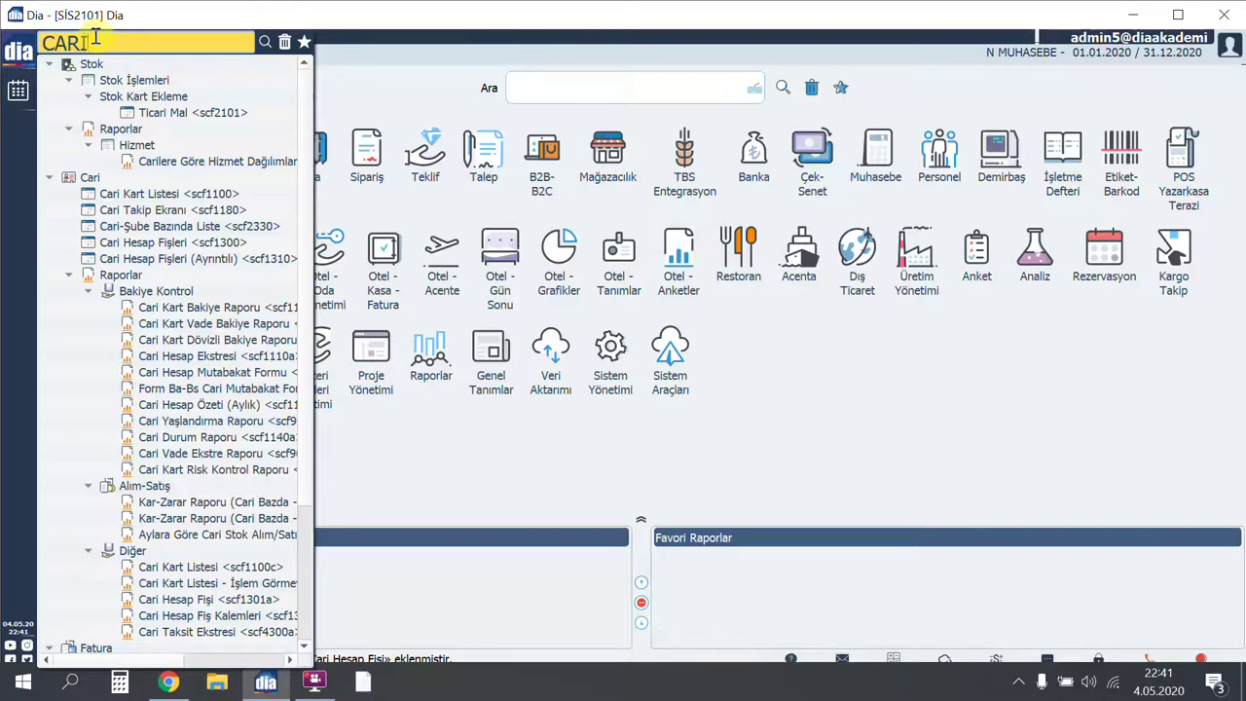
Open the Cari Hesap Fişleri list and start a new (NT) Nakit Tahsilat slip.
left_click(136, 244)
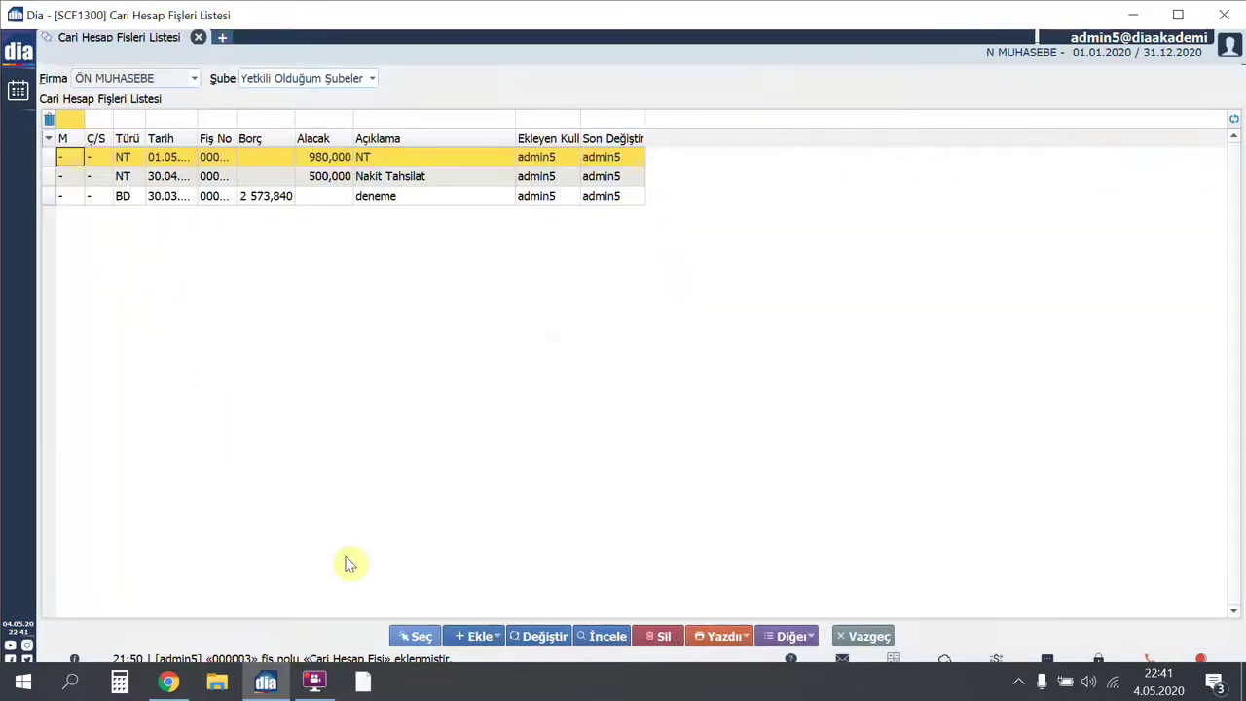
left_click(476, 635)
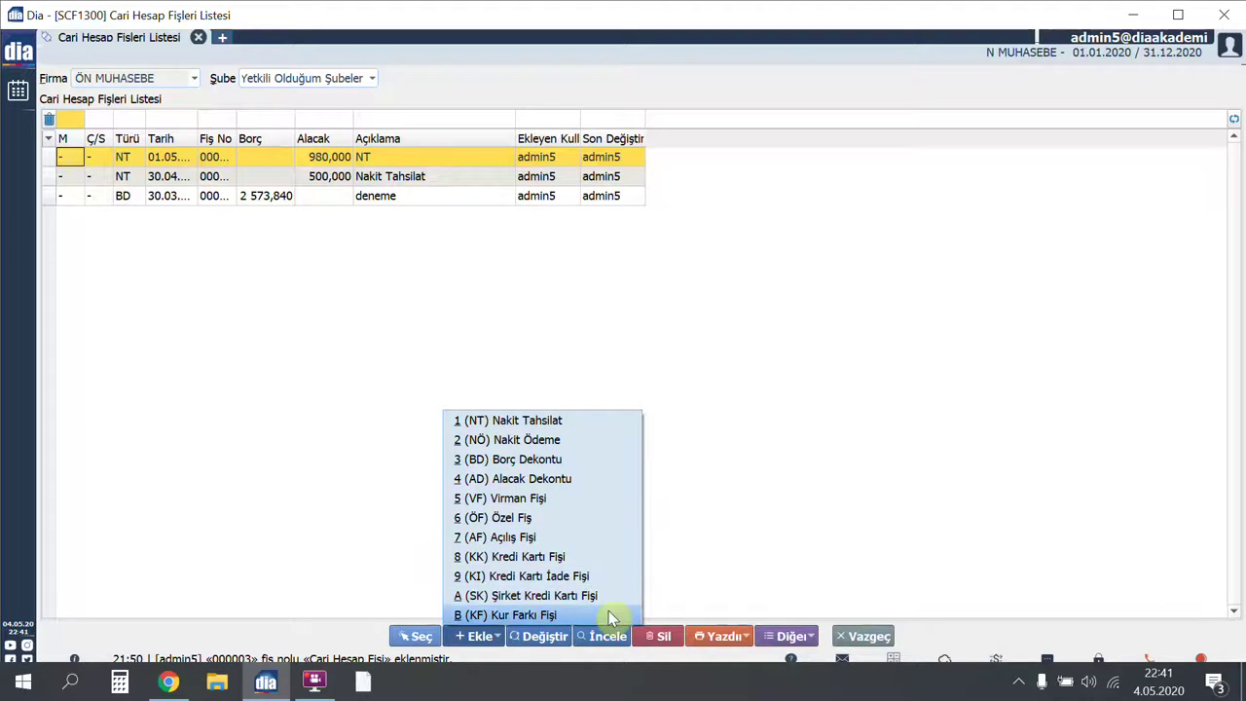
left_click(584, 423)
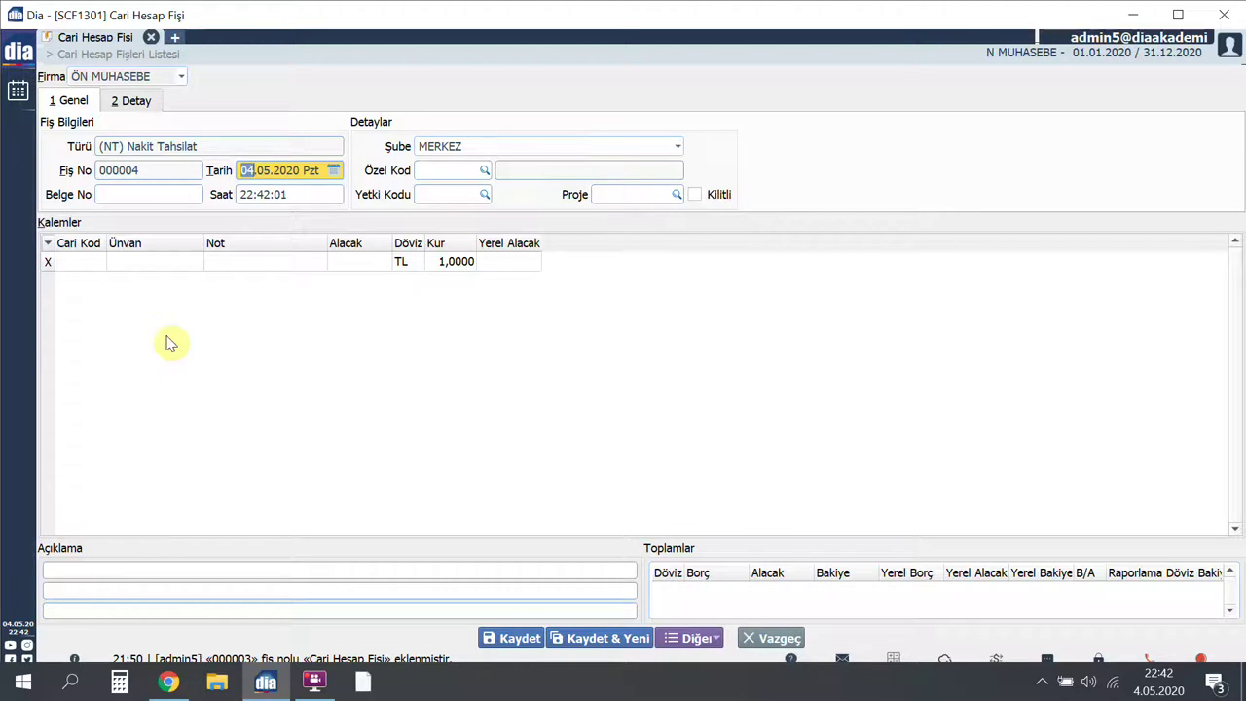
Enter 44RKK as the document number (Belge No) of the Nakit Tahsilat slip.
left_click(161, 195)
type("44RKK")
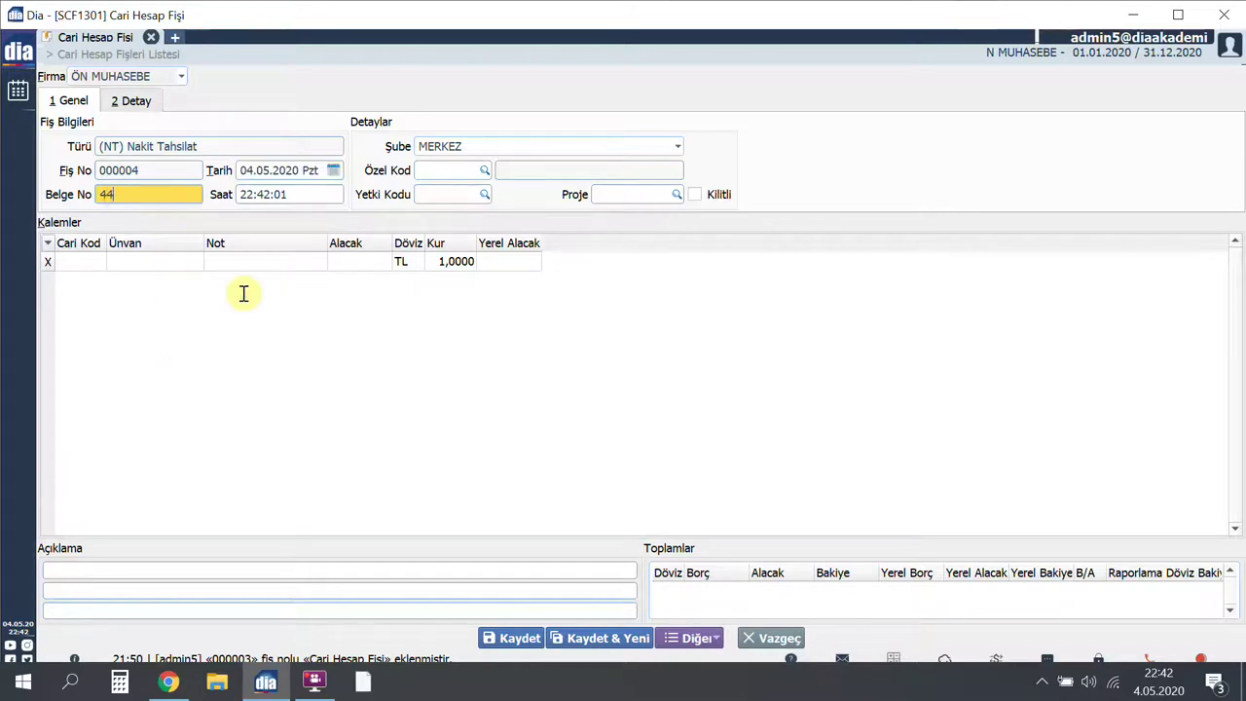
left_click(336, 171)
left_click(361, 172)
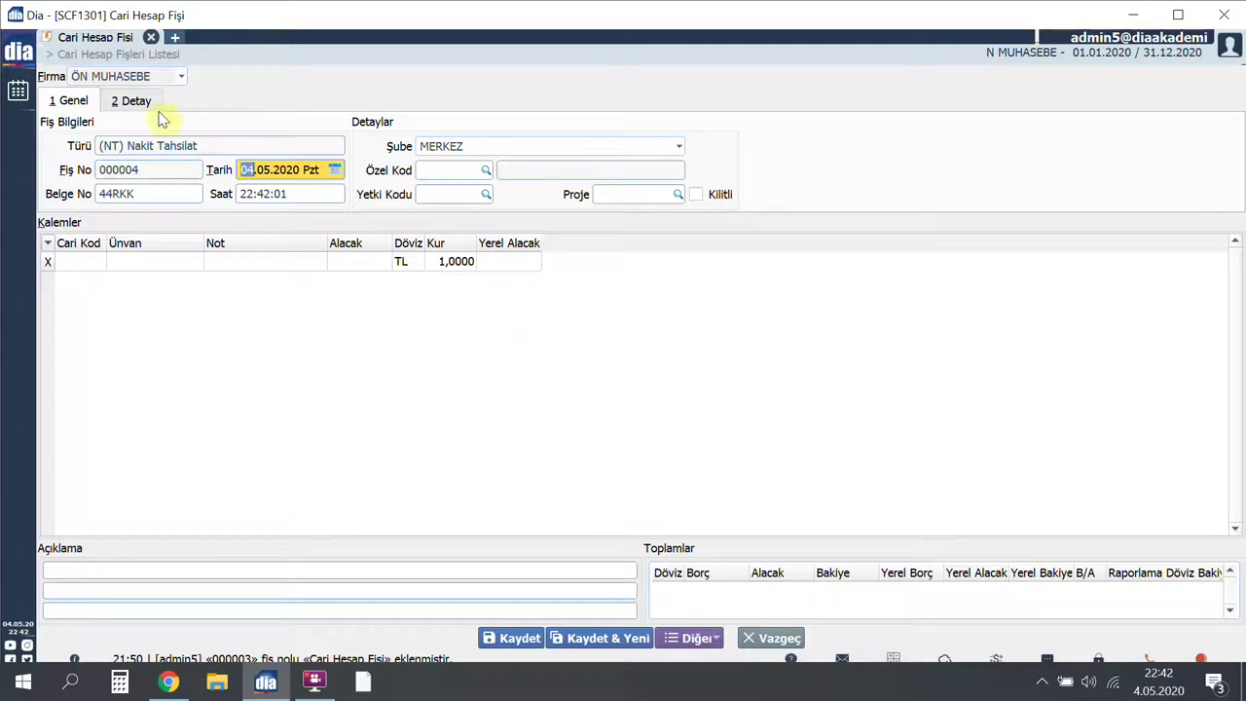
Review the slip's reporting currency options in its detail settings, then return to the general settings.
left_click(131, 100)
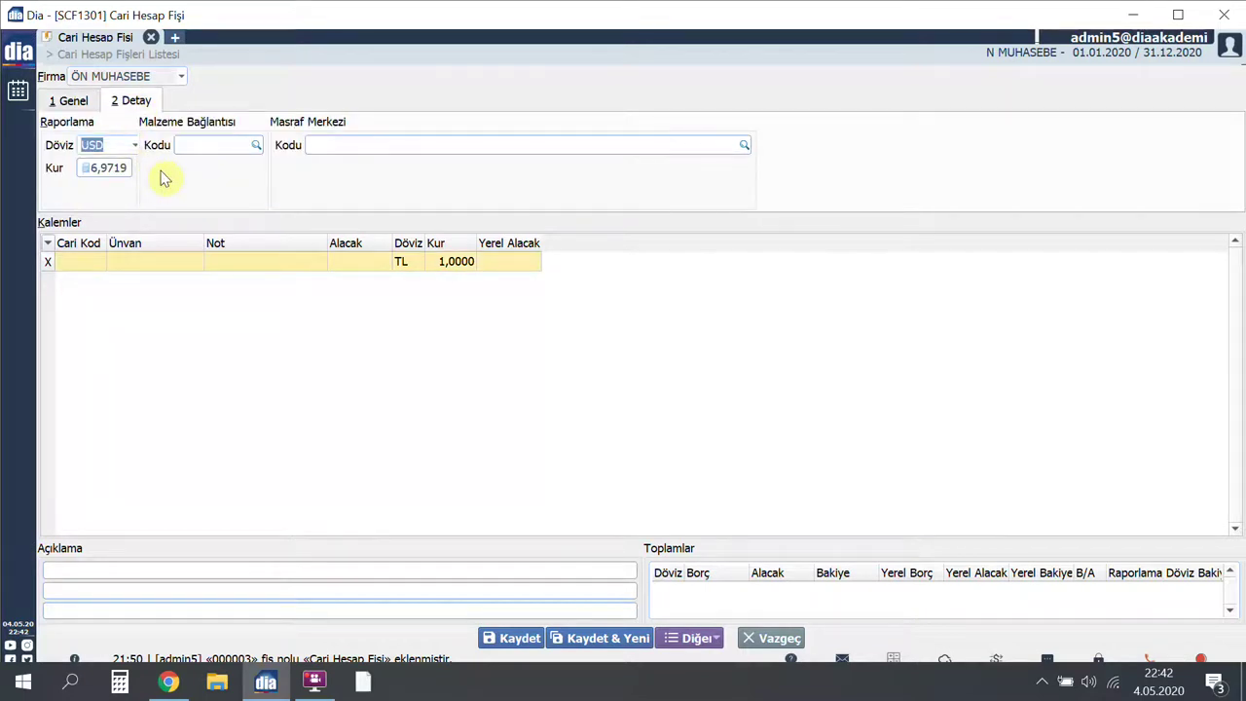
left_click(134, 145)
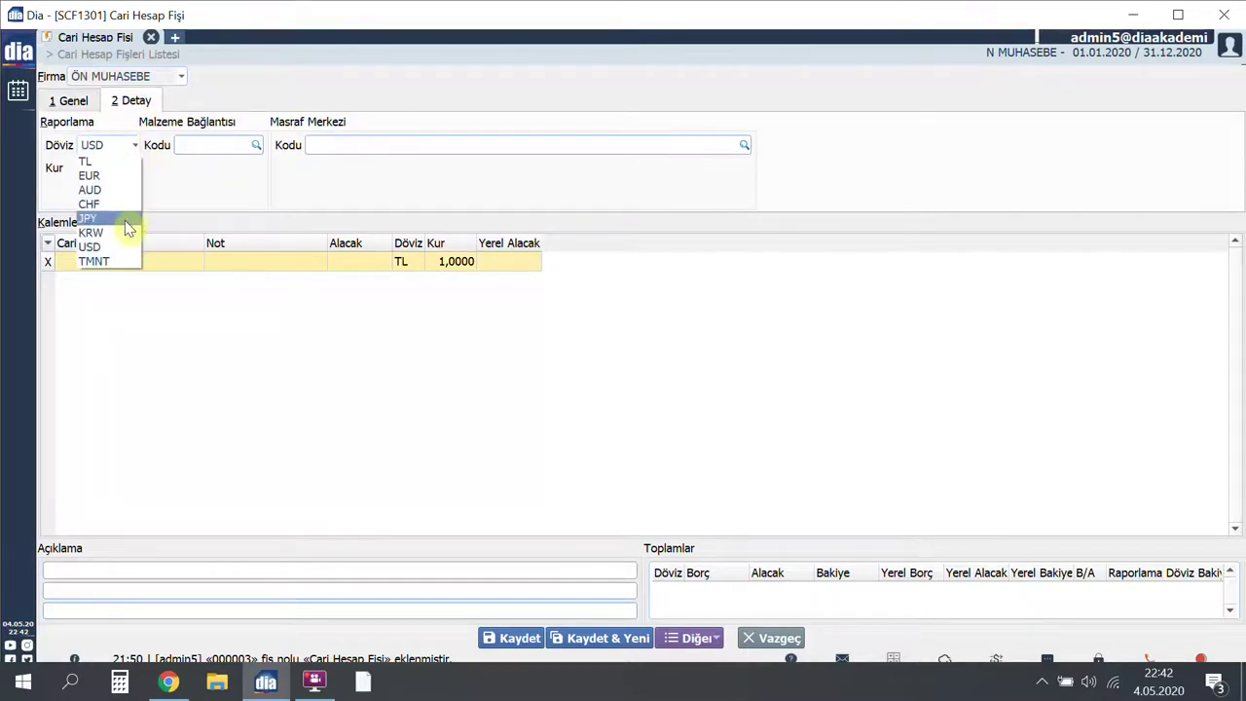
left_click(170, 190)
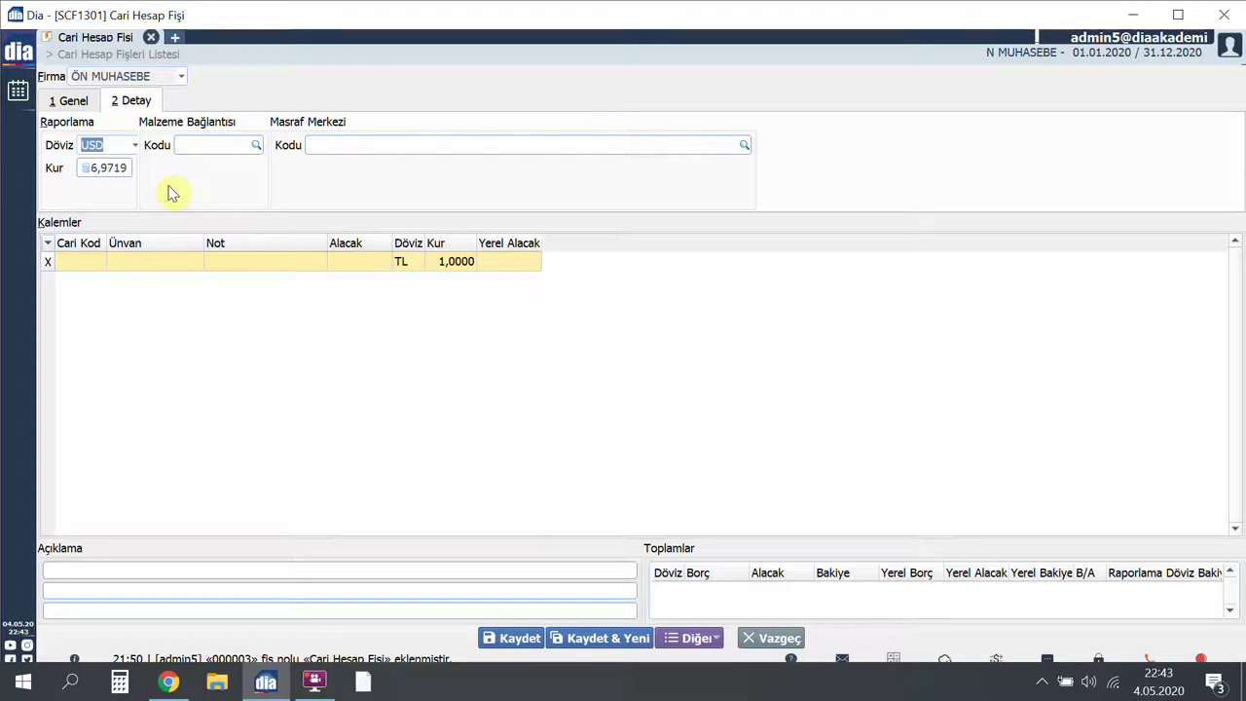
key("alt+1")
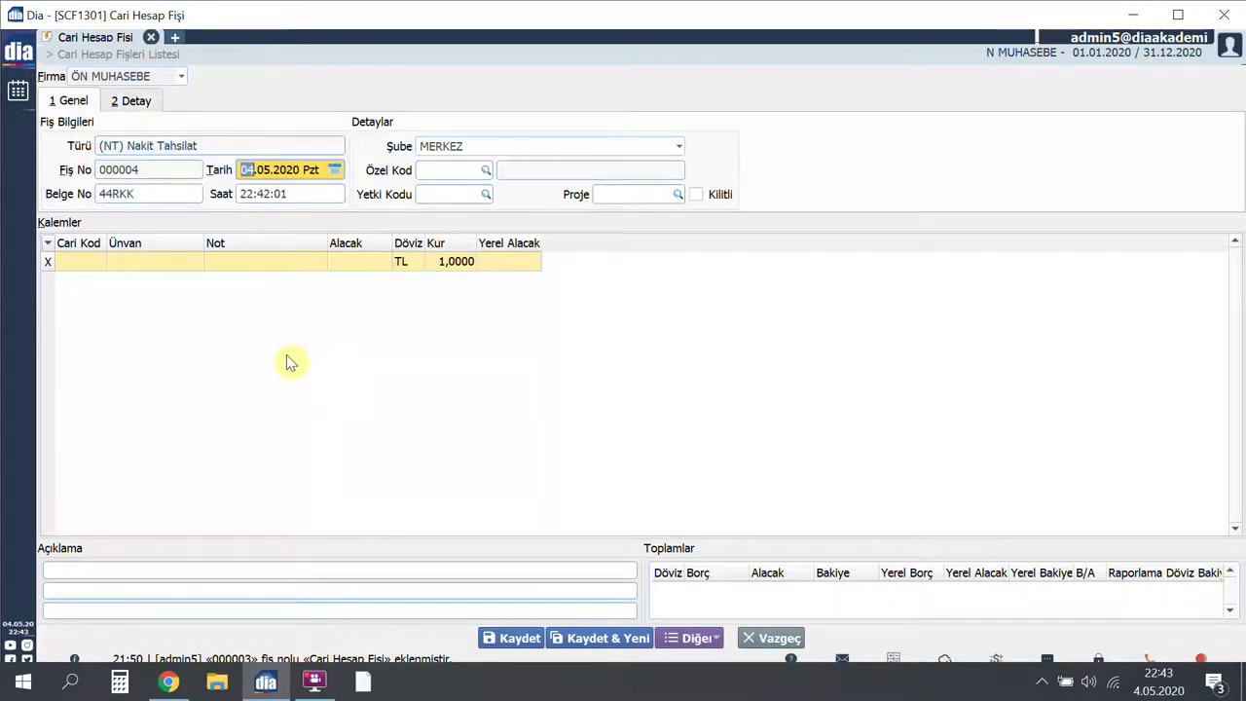
Fill the first slip line with the top-listed VİKO ELEKTRİK account, an Alacak amount of 6678 and the note NT.
double_click(92, 260)
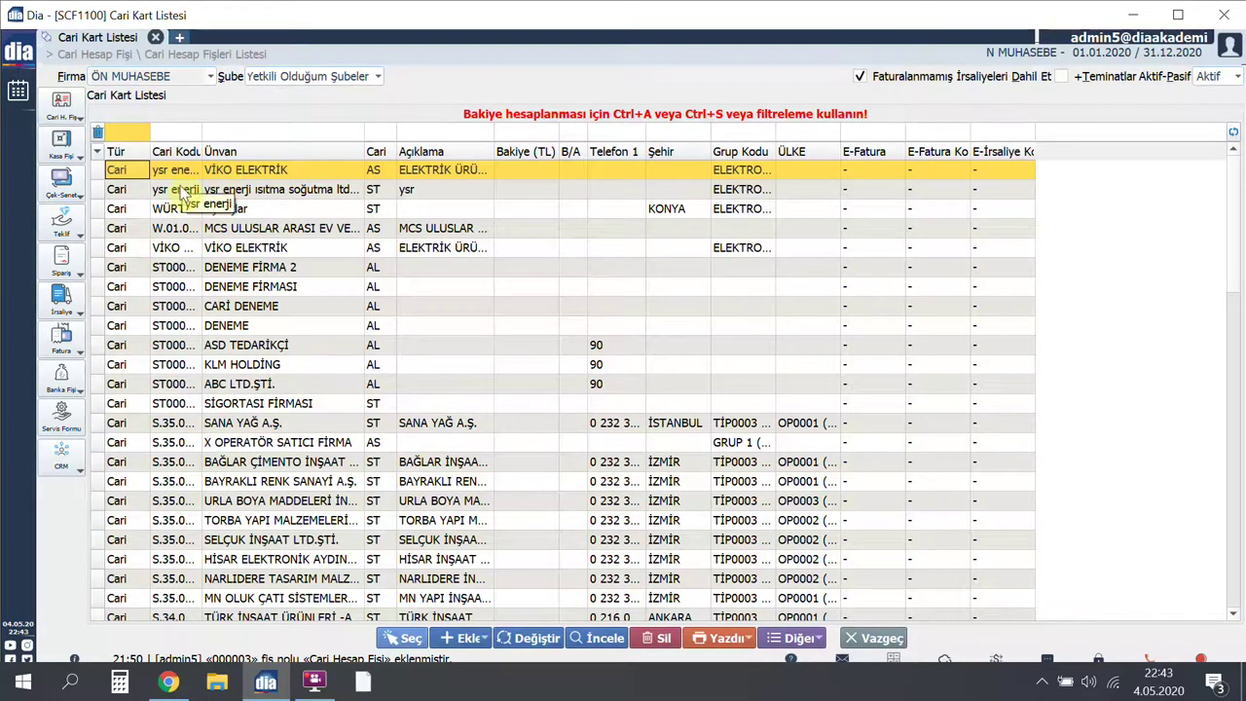
left_click(219, 171)
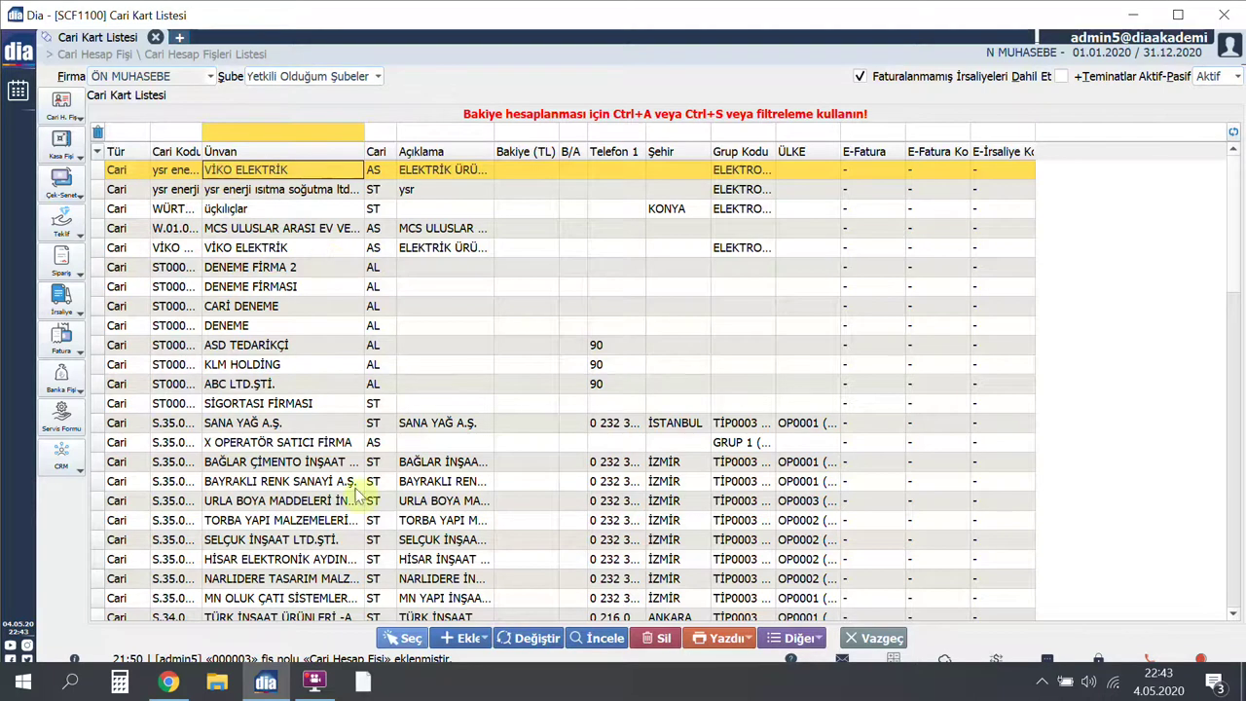
left_click(403, 638)
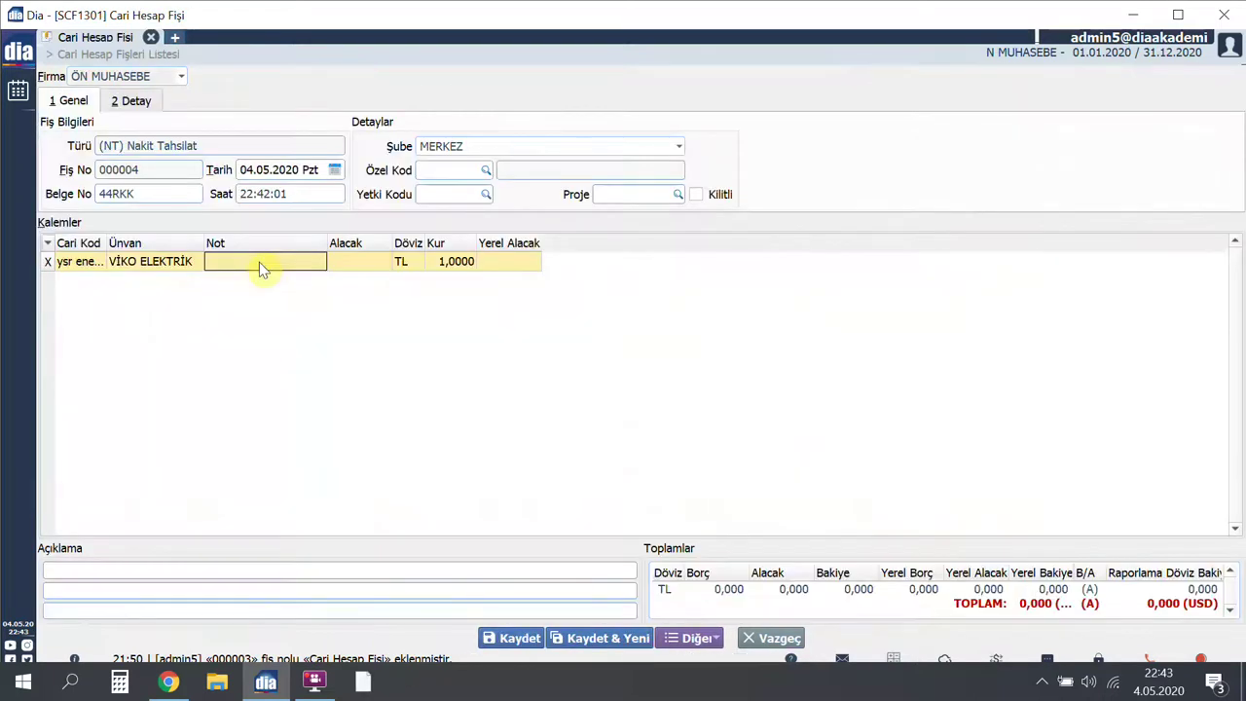
left_click(350, 262)
type("6678")
left_click(267, 260)
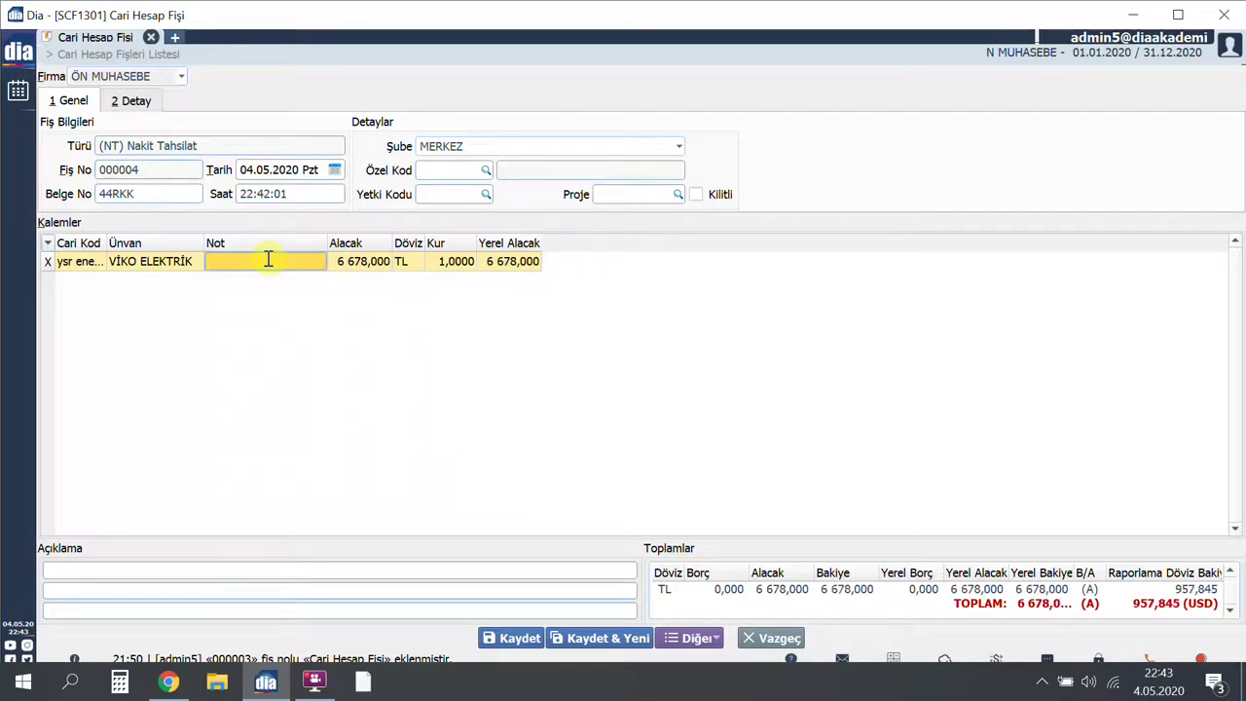
type("NT")
Enter NT as the slip's description and save the slip.
left_click(195, 569)
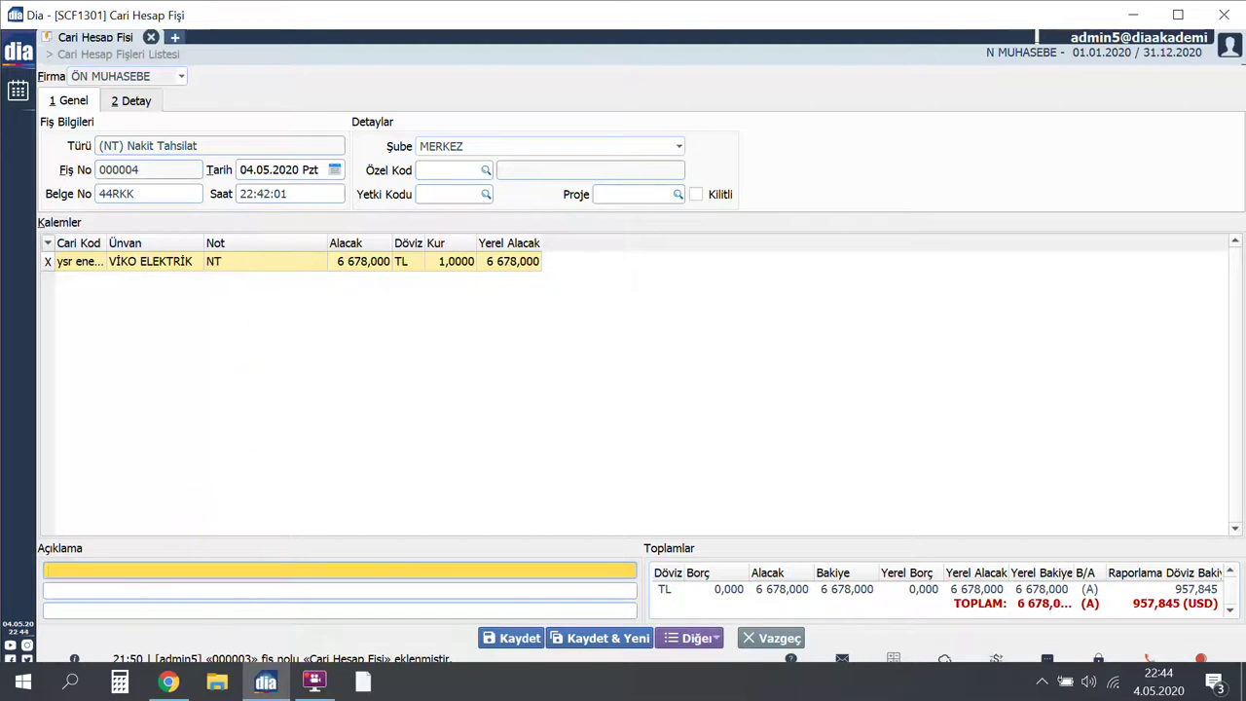
type("NT")
left_click(521, 638)
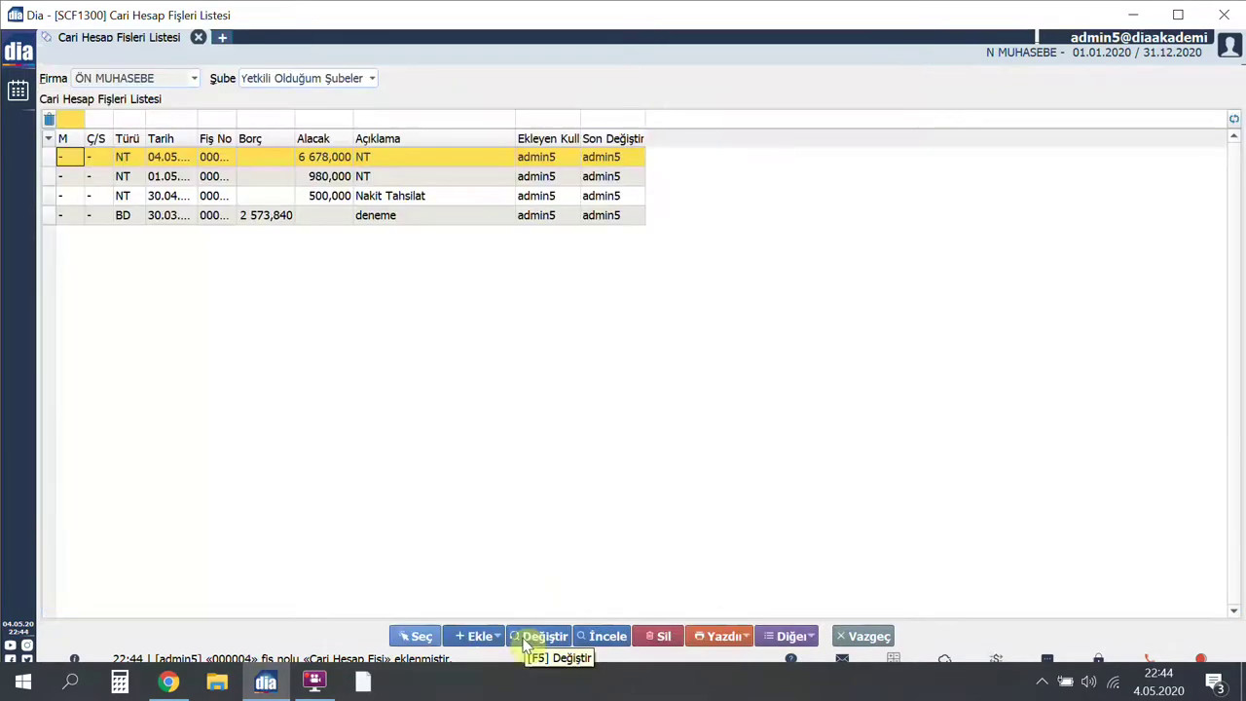
View a blank (NÖ) Nakit Ödeme slip and a blank (BD) Borç Dekontu slip, leaving each without saving.
left_click(479, 636)
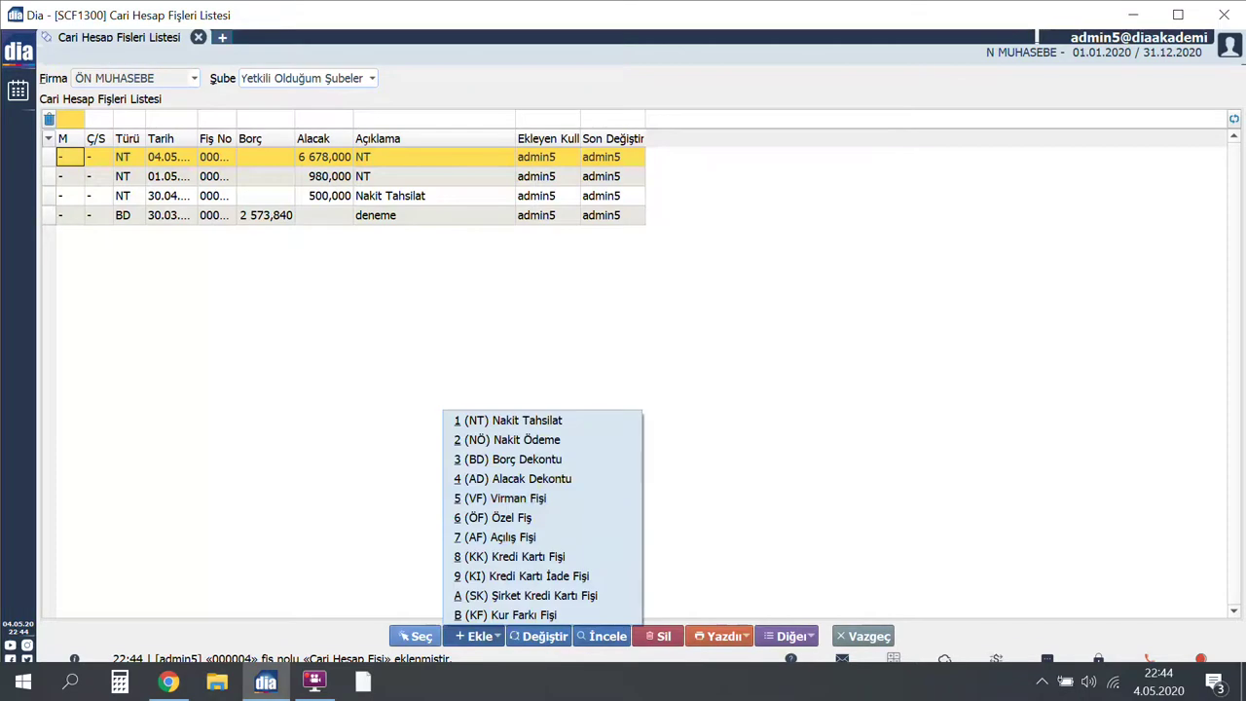
left_click(559, 439)
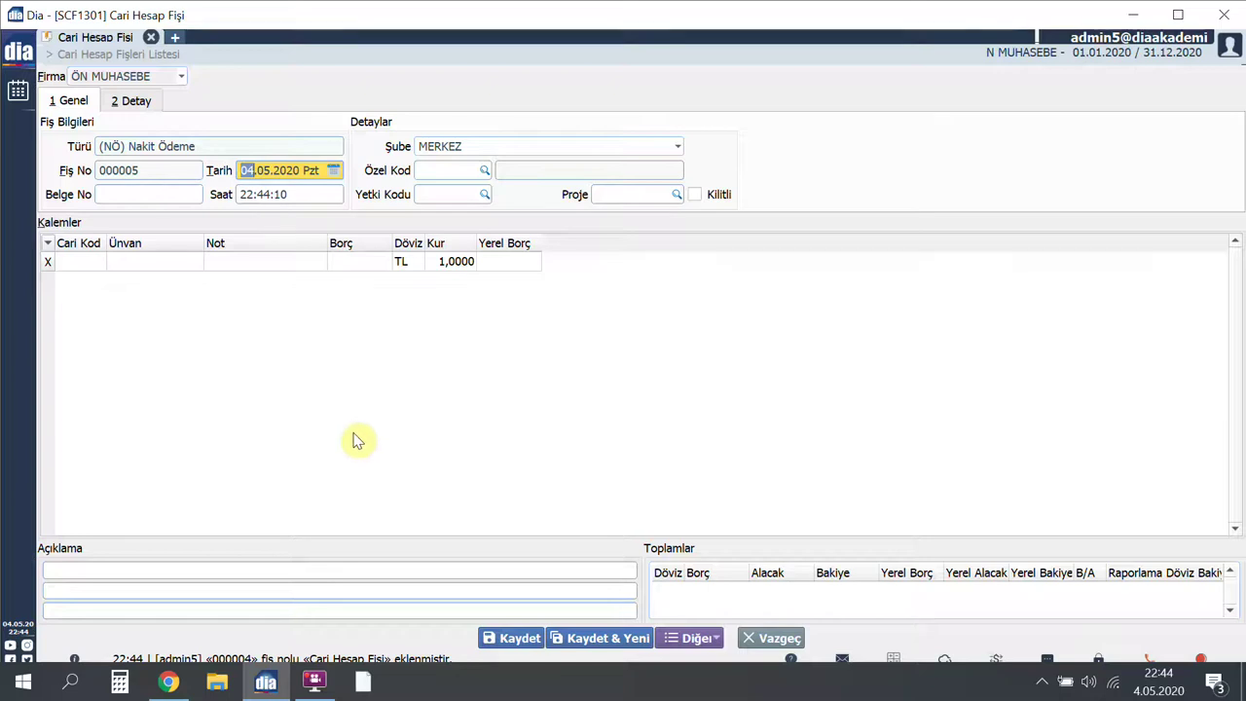
left_click(769, 638)
left_click(477, 635)
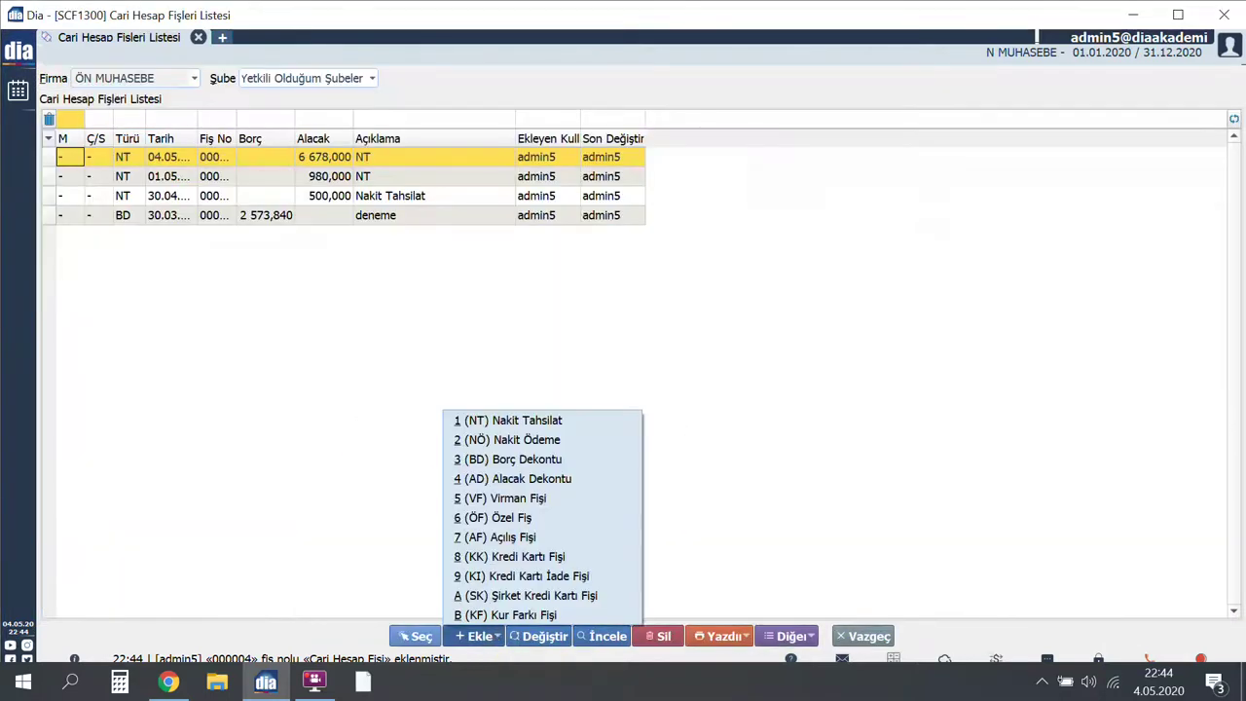
left_click(592, 464)
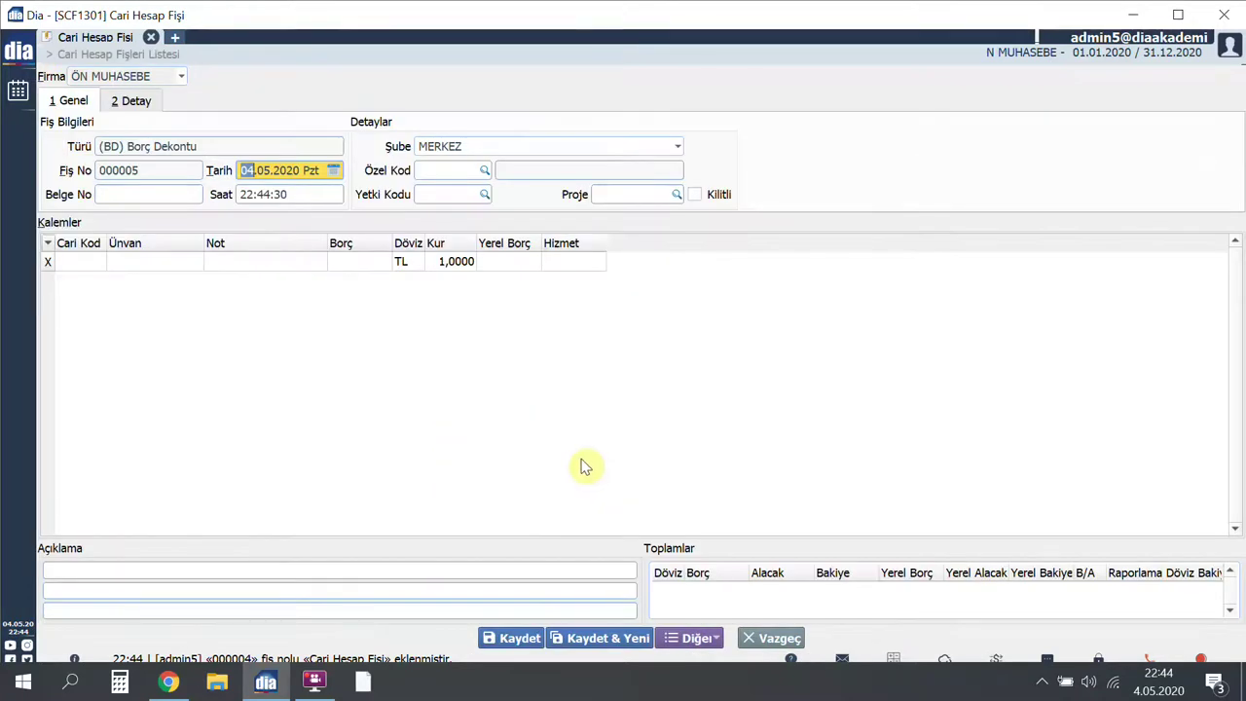
key("Escape")
key("Return")
View a blank (AD) Alacak Dekontu slip and a blank (VF) Virman Fişi, leaving each without saving.
left_click(477, 636)
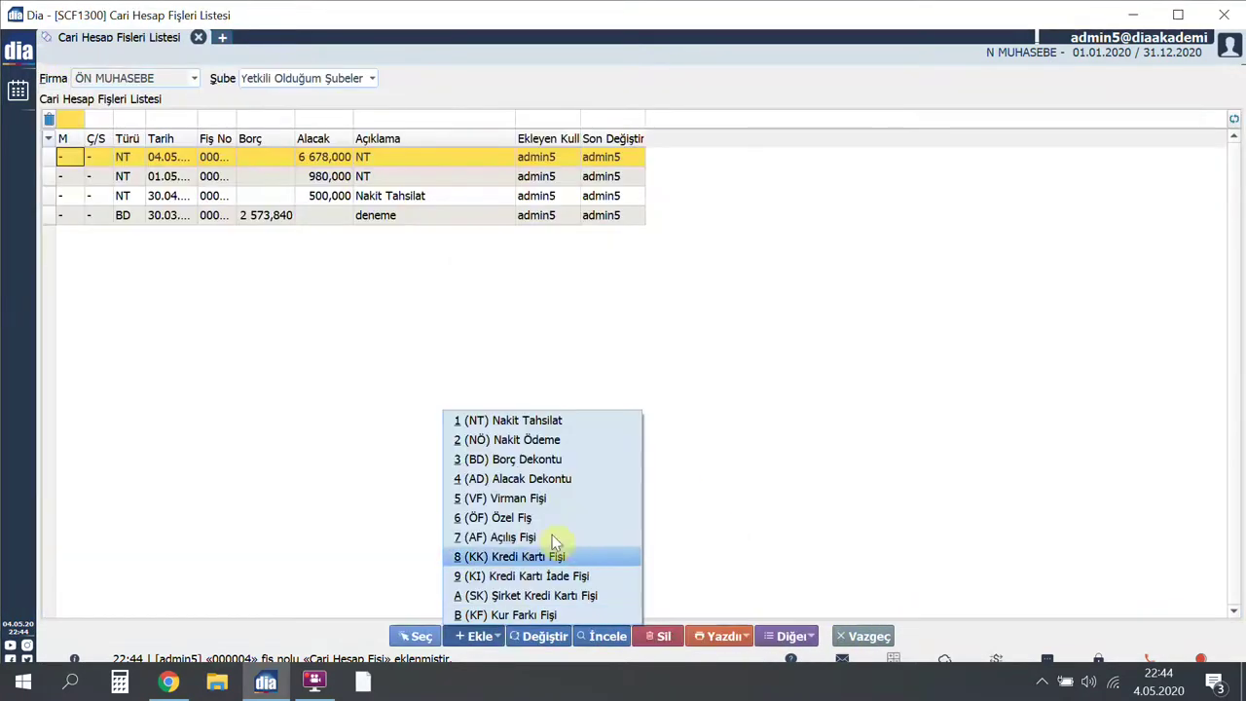
left_click(591, 482)
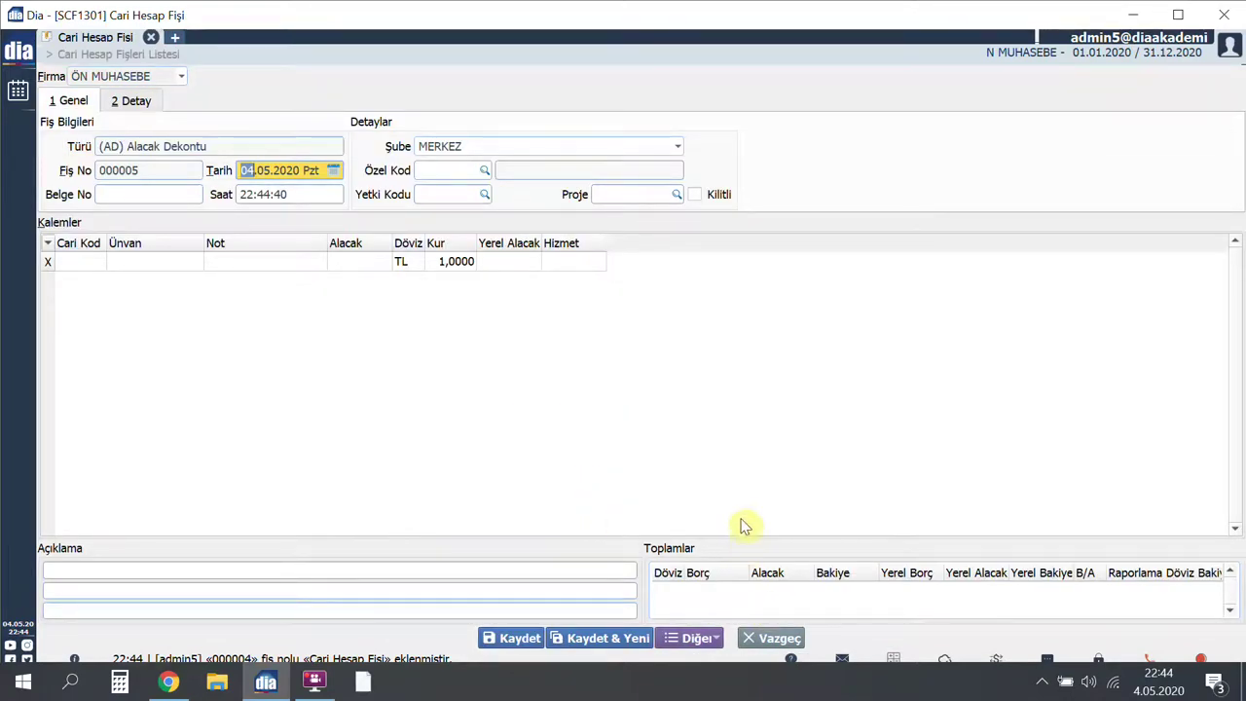
left_click(774, 637)
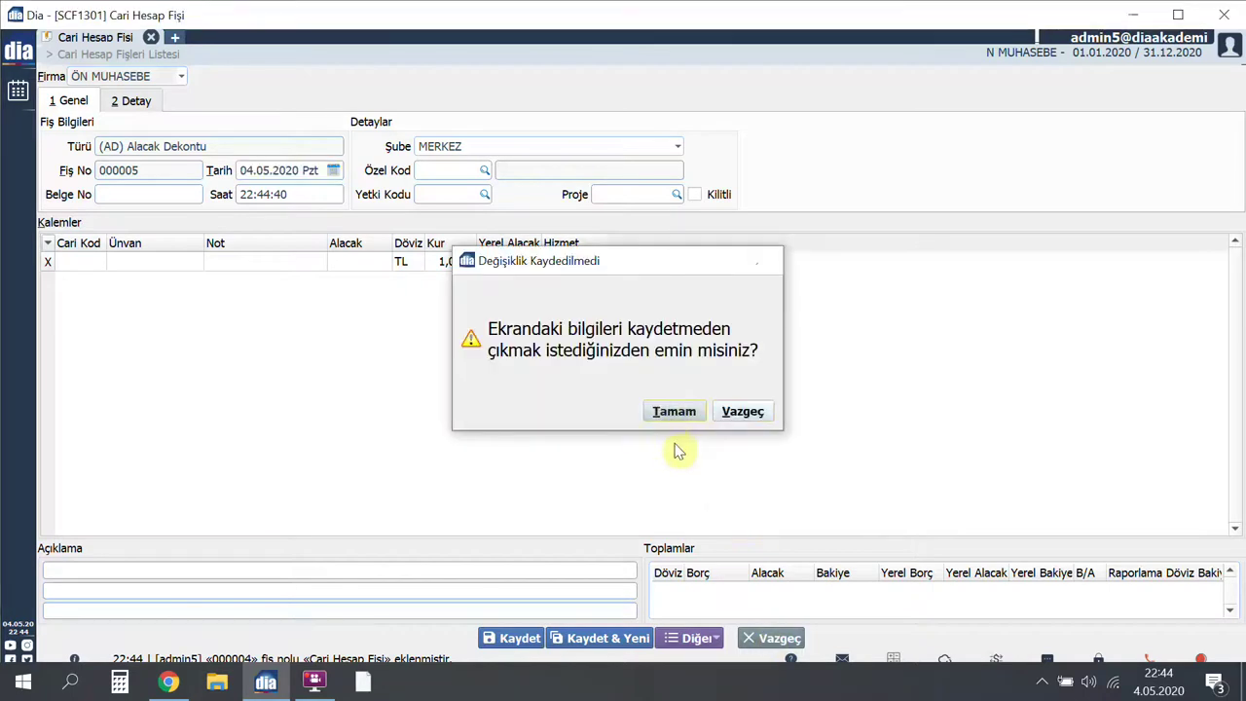
left_click(674, 410)
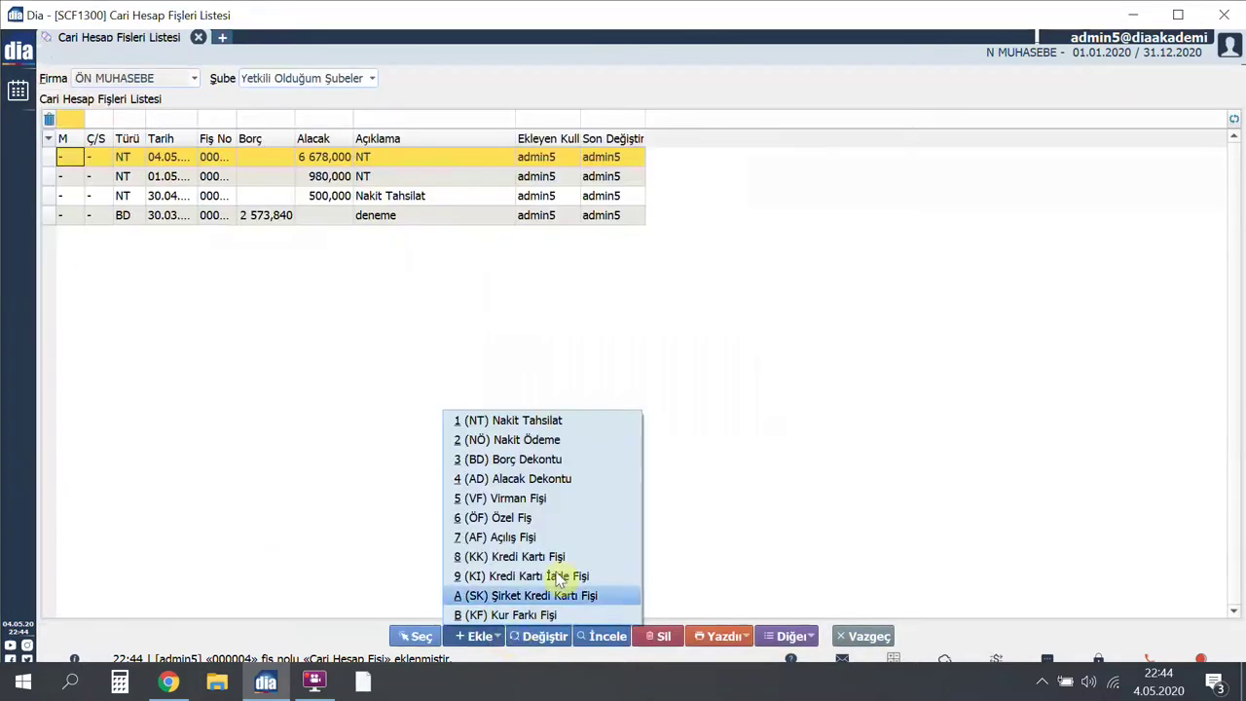
left_click(589, 500)
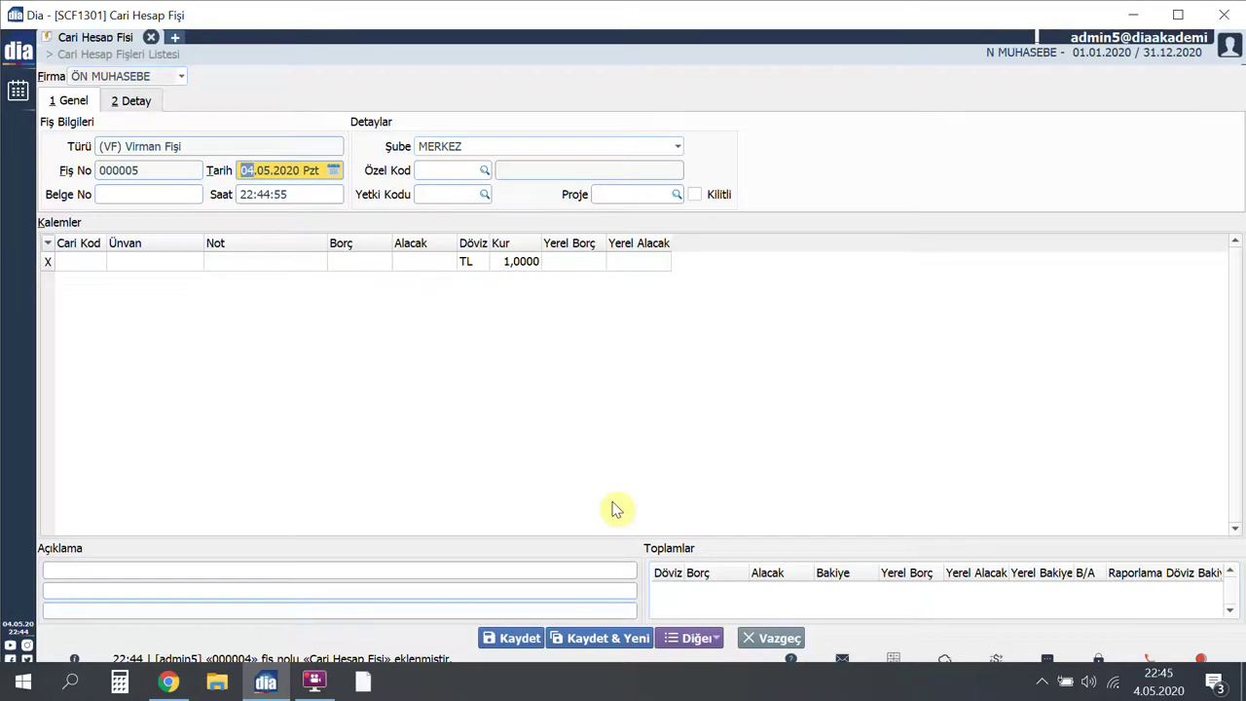
left_click(769, 638)
left_click(673, 410)
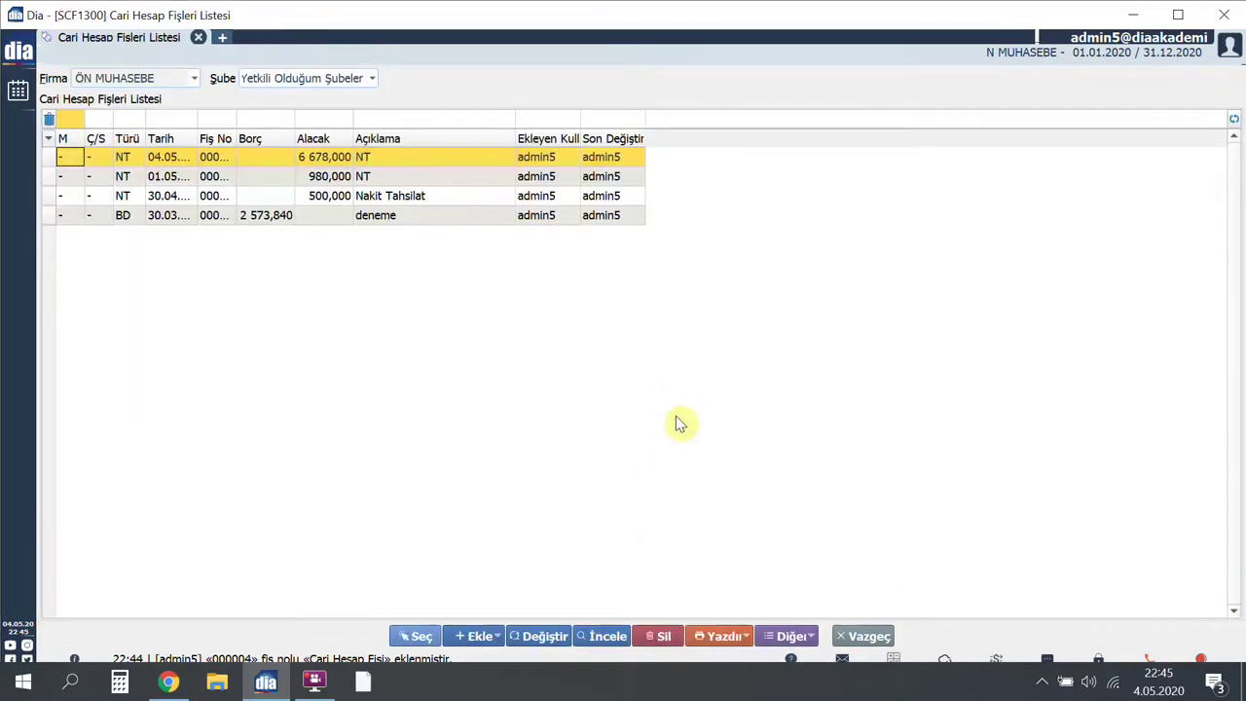
View a blank (ÖF) Özel Fiş and a blank (AF) Açılış Fişi, leaving each without saving.
key("Insert")
left_click(592, 519)
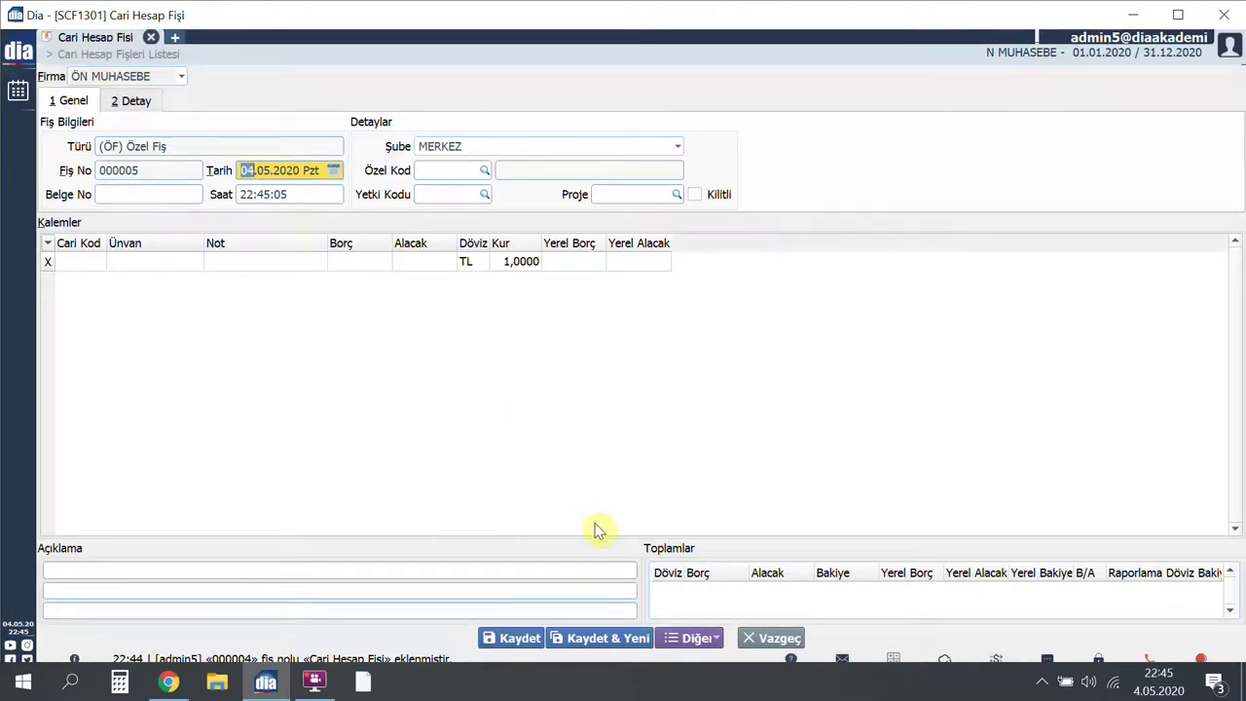
key("Escape")
key("Return")
key("Insert")
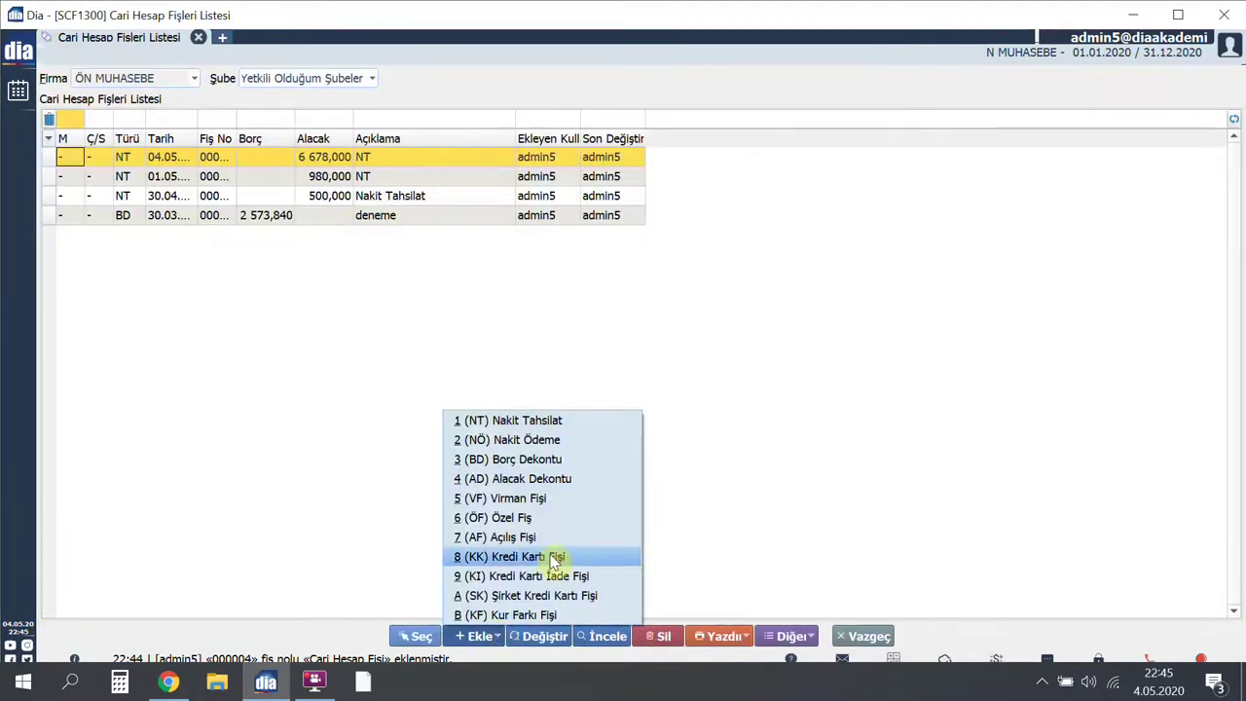
left_click(551, 537)
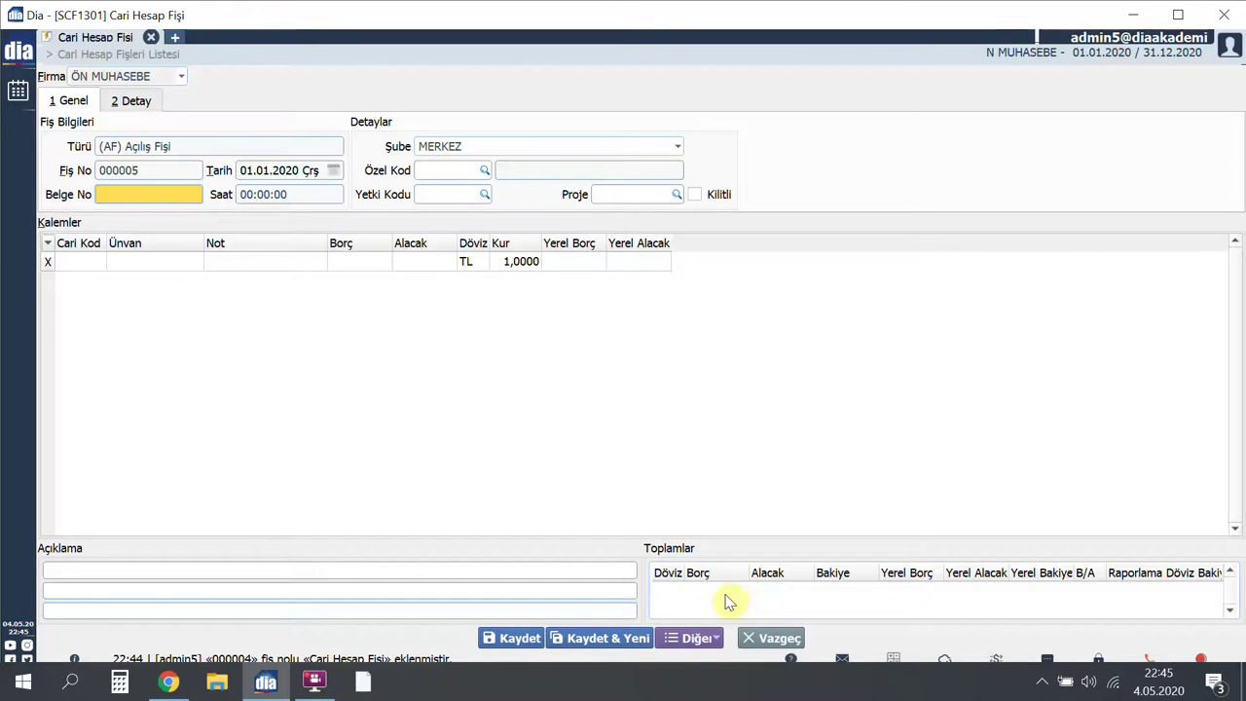
key("Escape")
View a blank (KK) Kredi Kartı Fişi and a blank (KI) Kredi Kartı İade Fişi, leaving each without saving.
key("Insert")
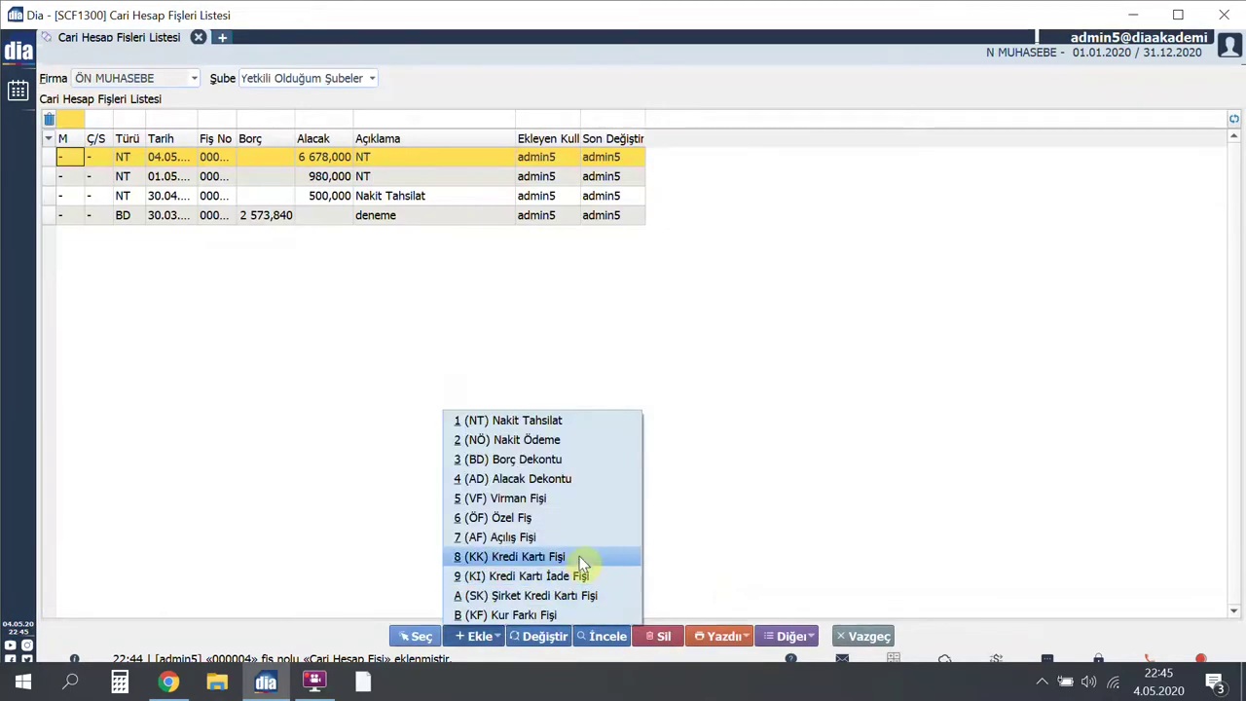
left_click(588, 557)
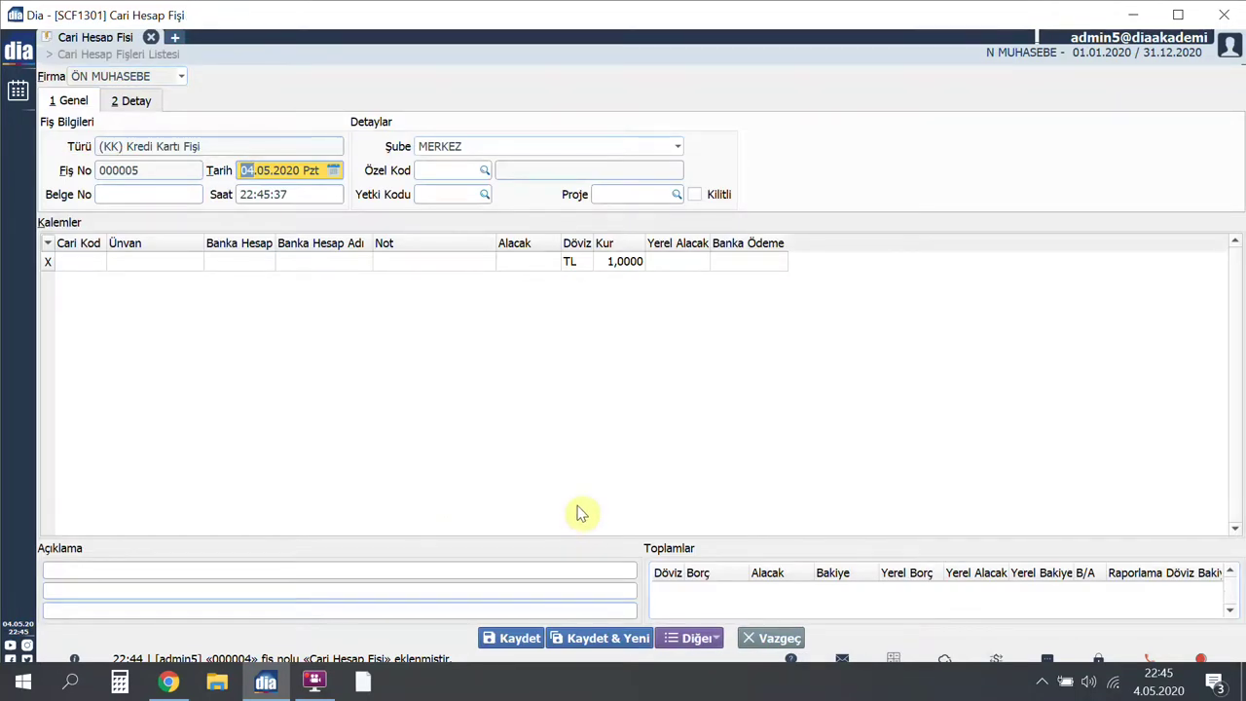
key("Escape")
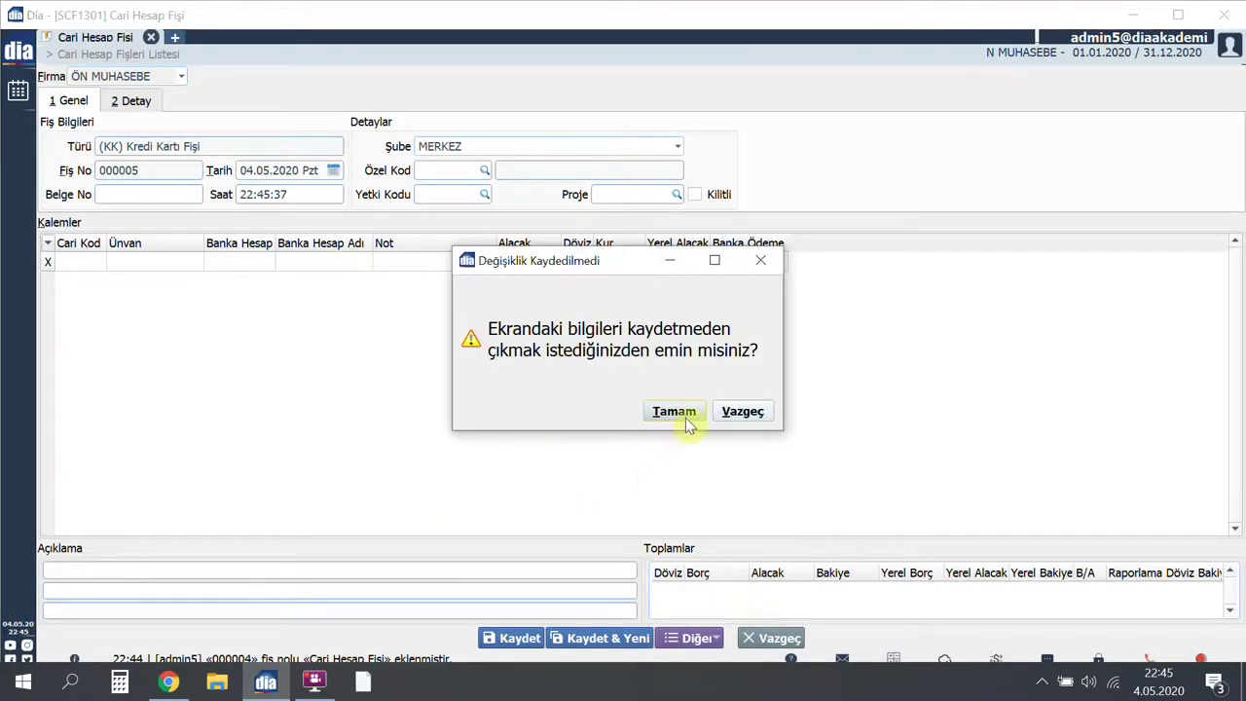
left_click(674, 415)
key("Insert")
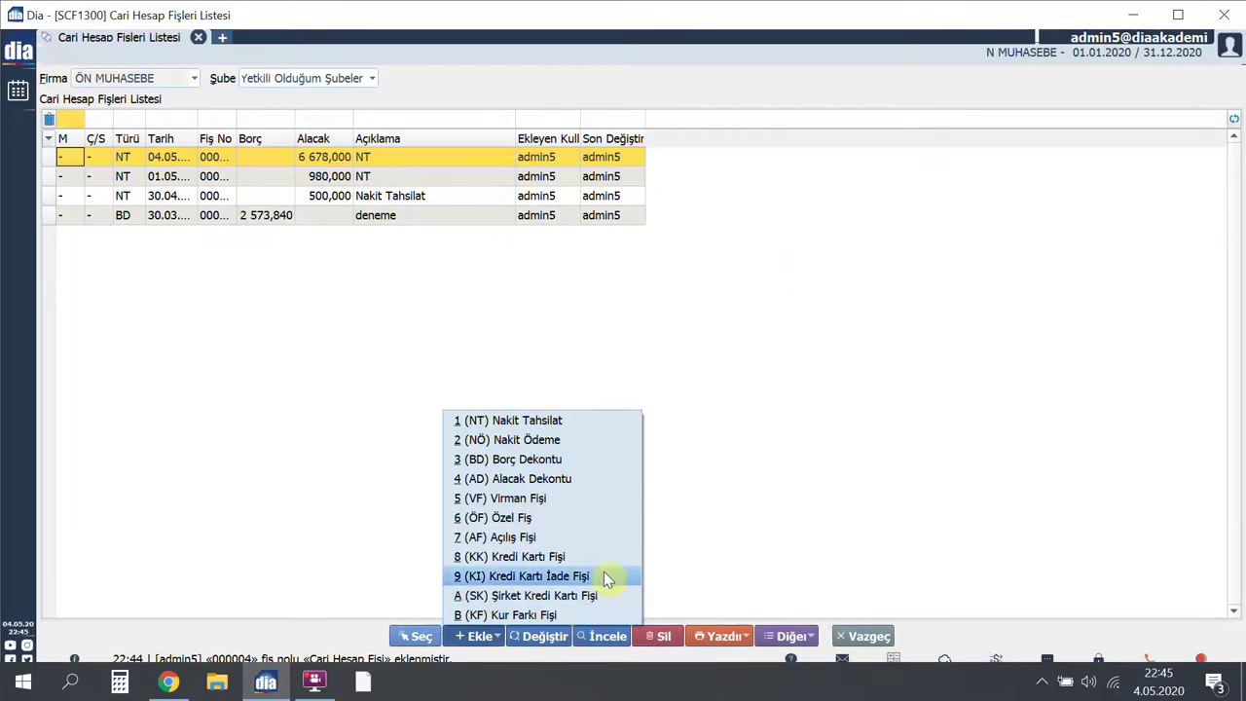
left_click(603, 575)
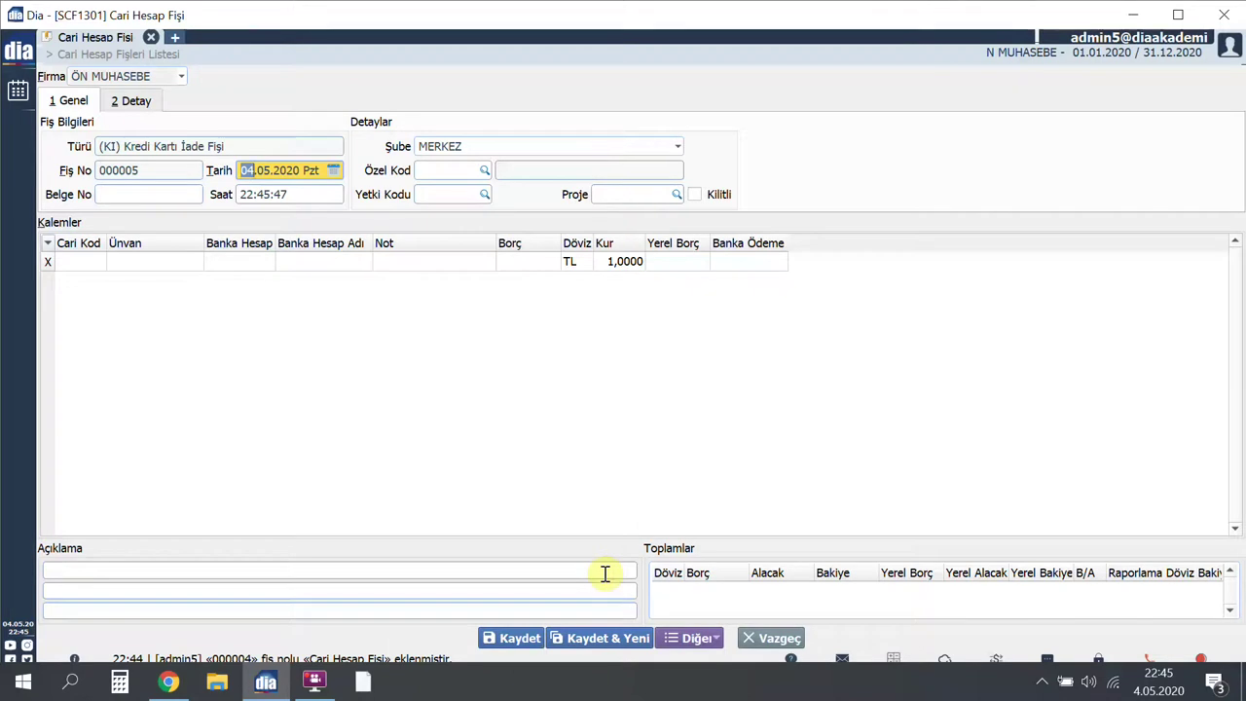
left_click(742, 633)
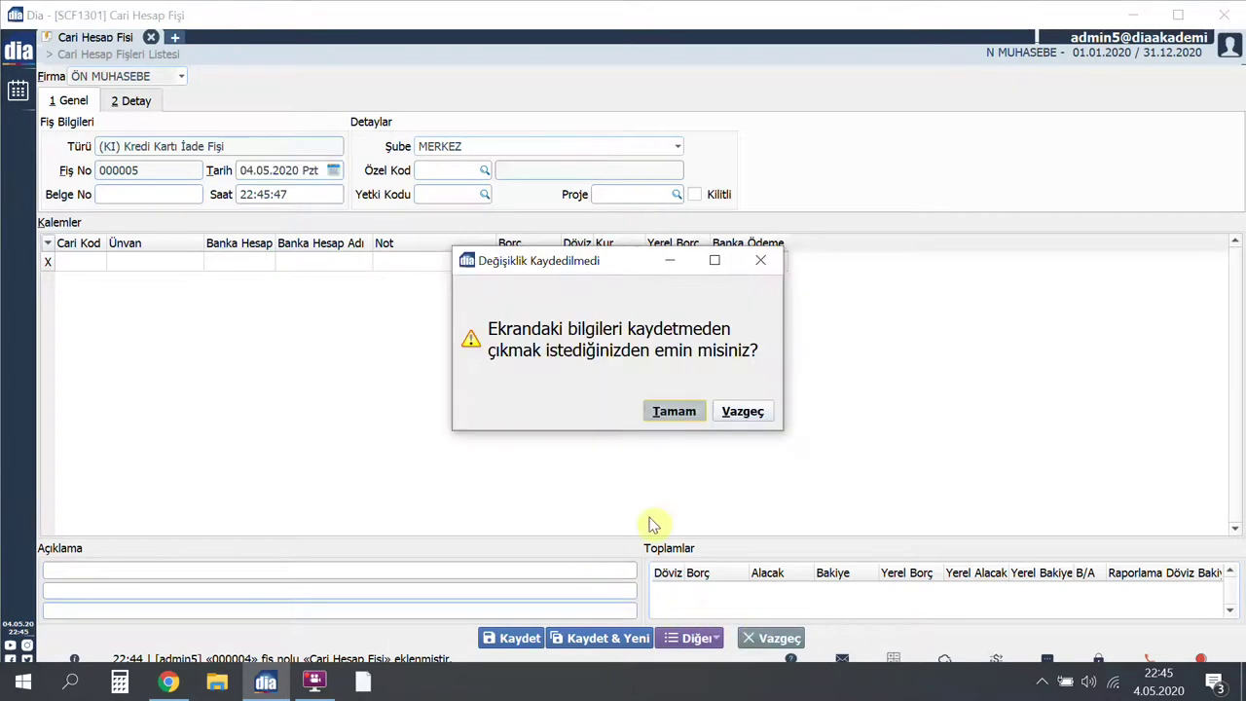
left_click(671, 412)
View a blank (SK) Şirket Kredi Kartı Fişi and leave it without saving.
left_click(492, 636)
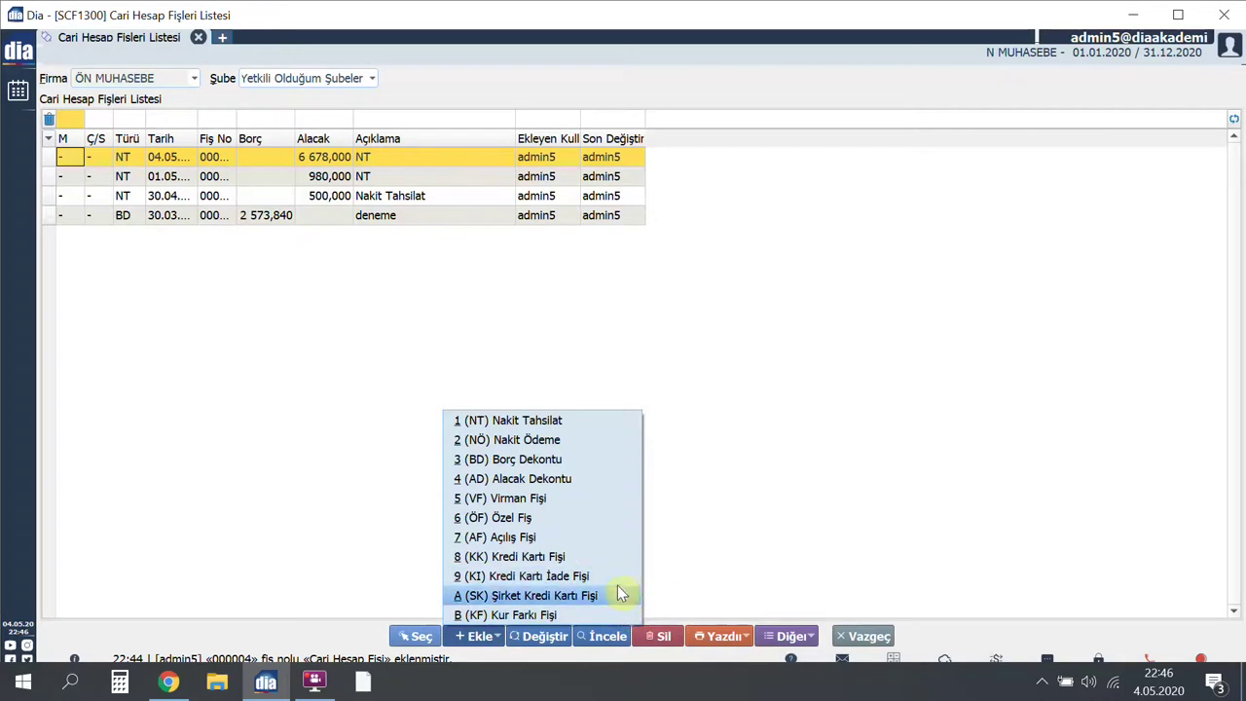
left_click(613, 604)
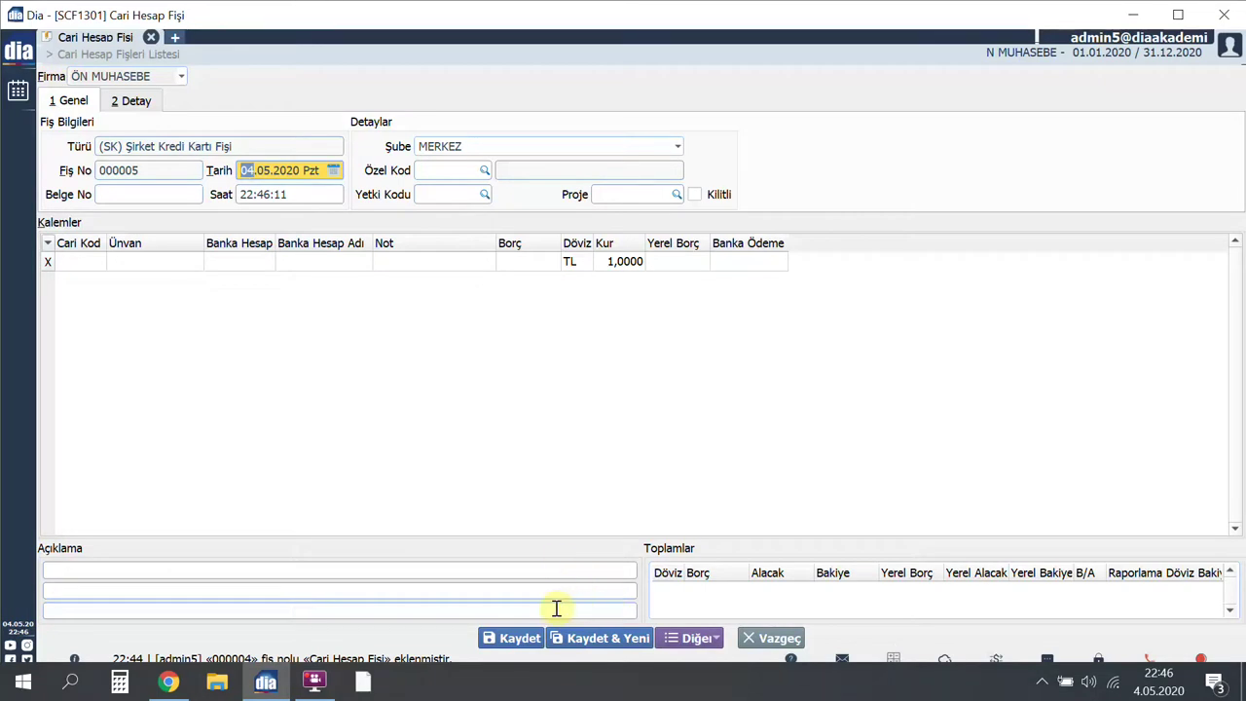
left_click(751, 637)
key("Return")
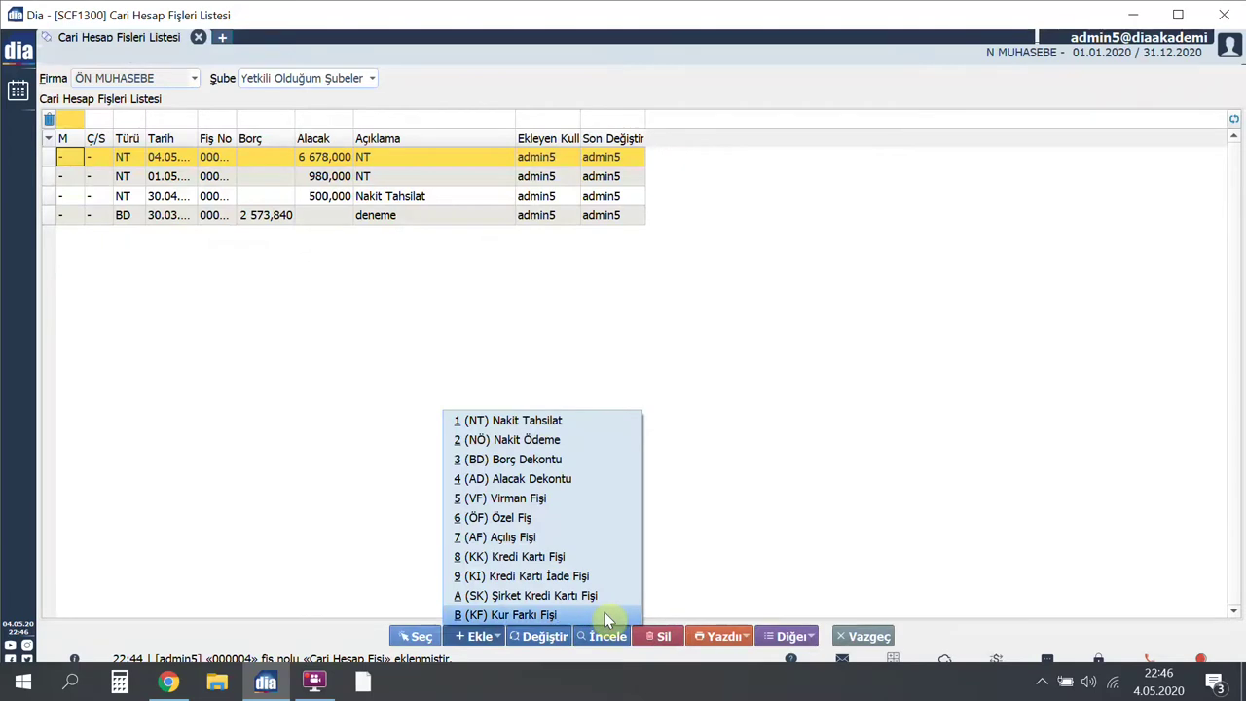
View a blank (KF) Kur Farkı Fişi and its exchange-difference calculation parameters, leaving both without calculating or saving.
left_click(604, 615)
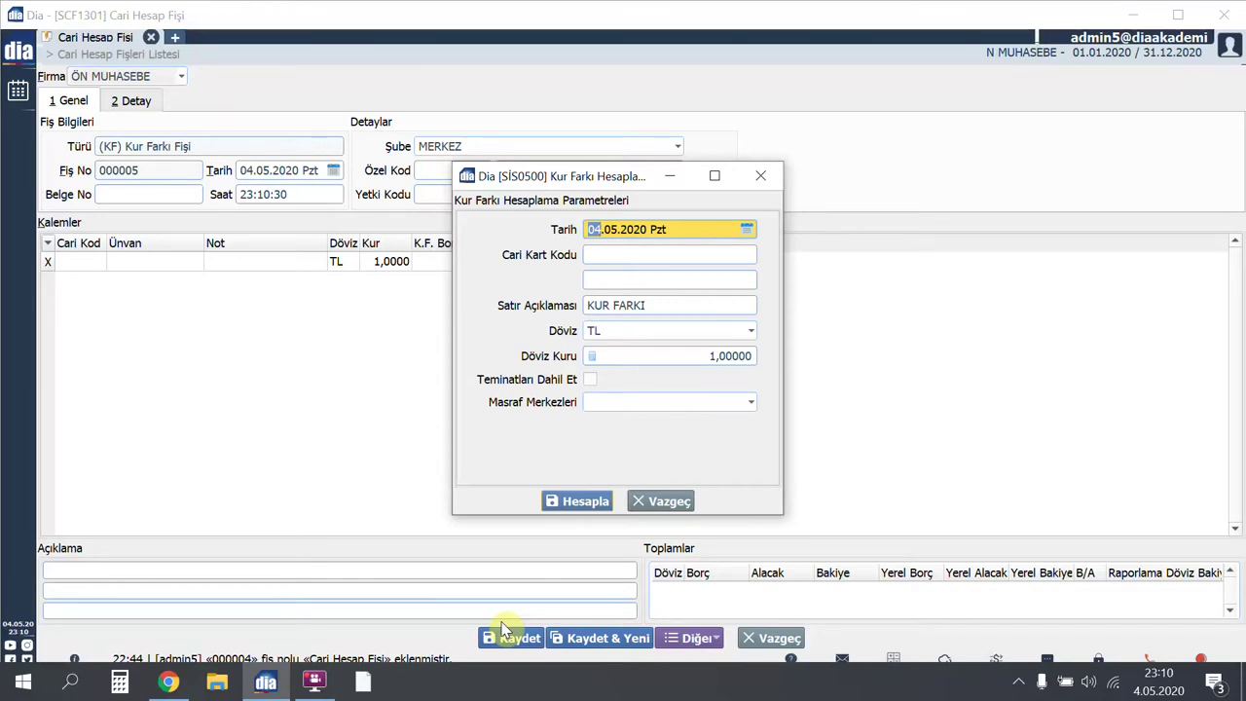
key("F4")
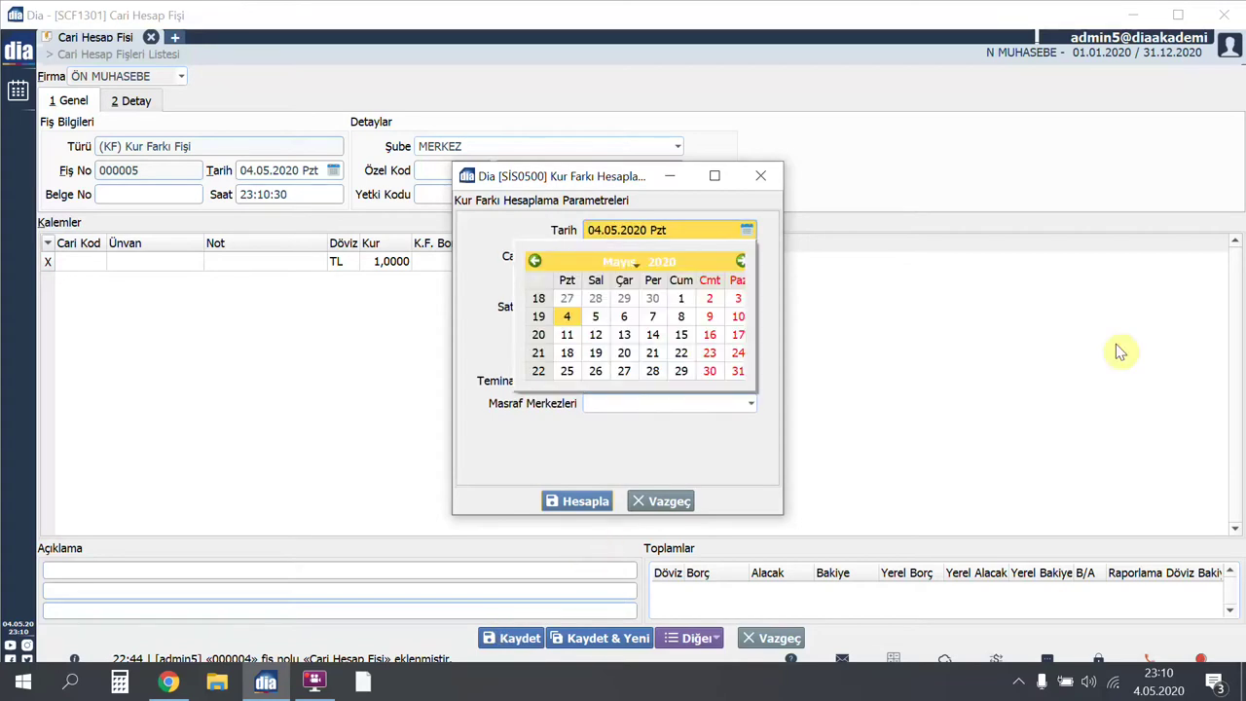
key("Return")
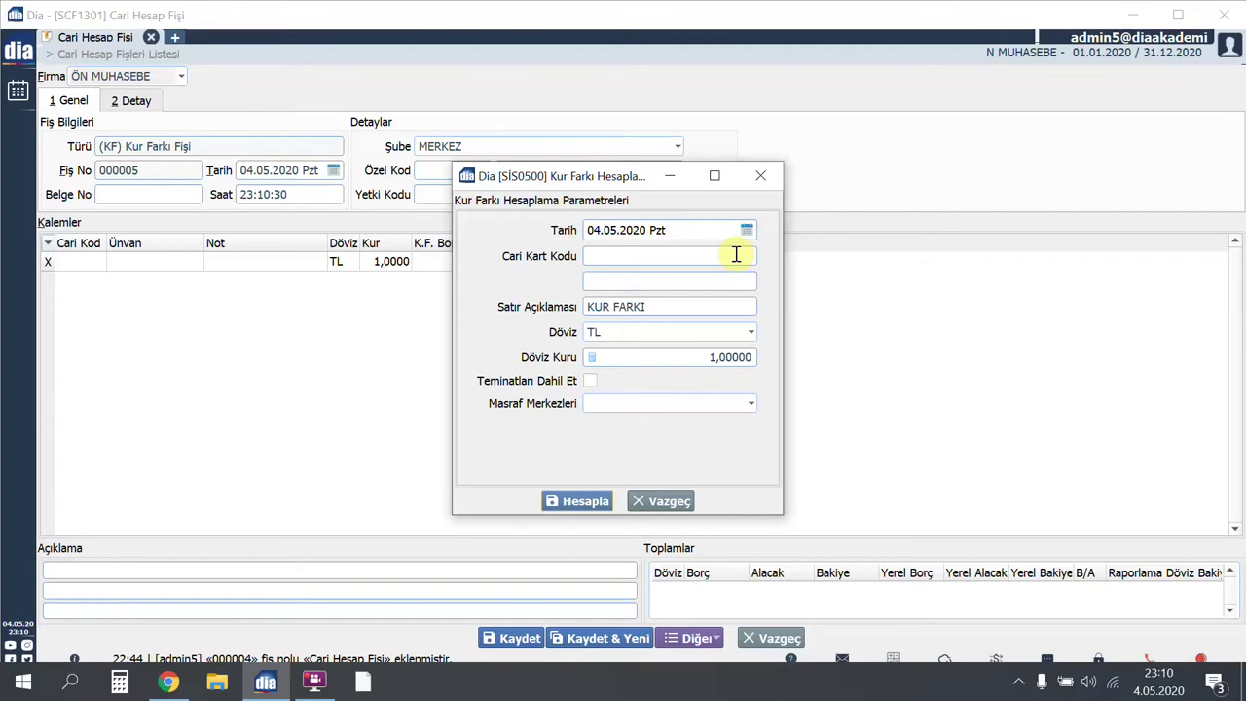
left_click(666, 502)
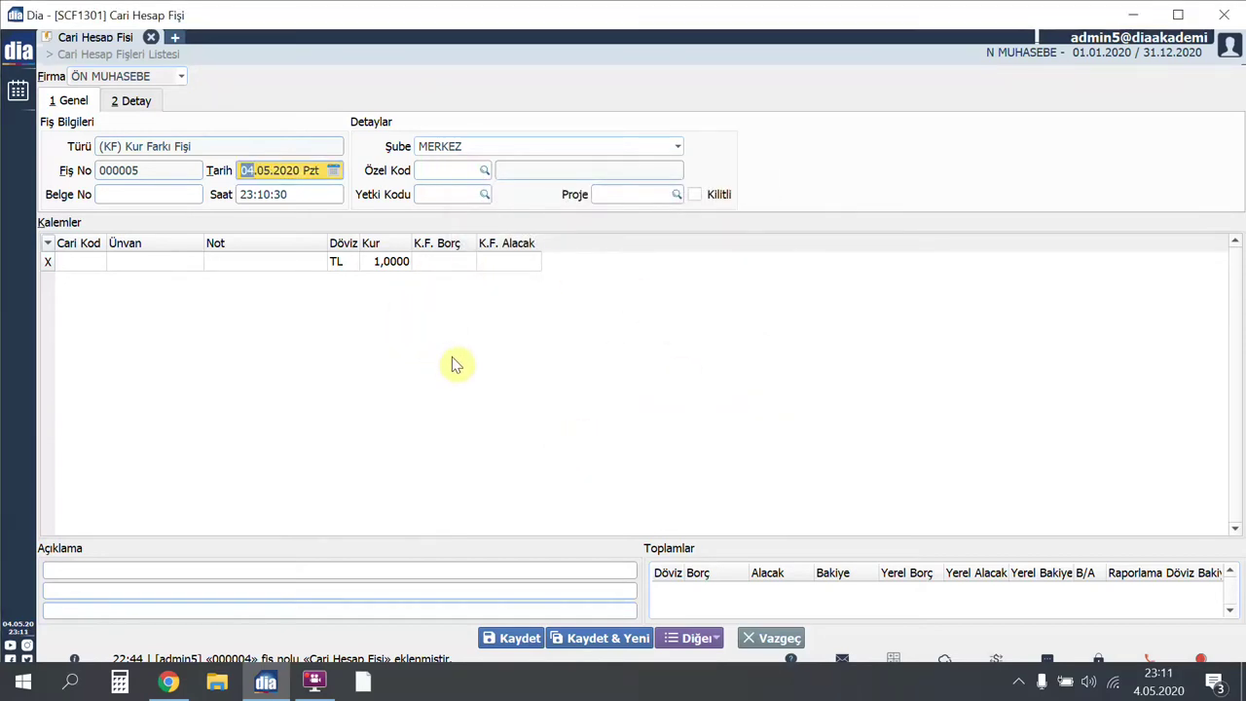
key("Escape")
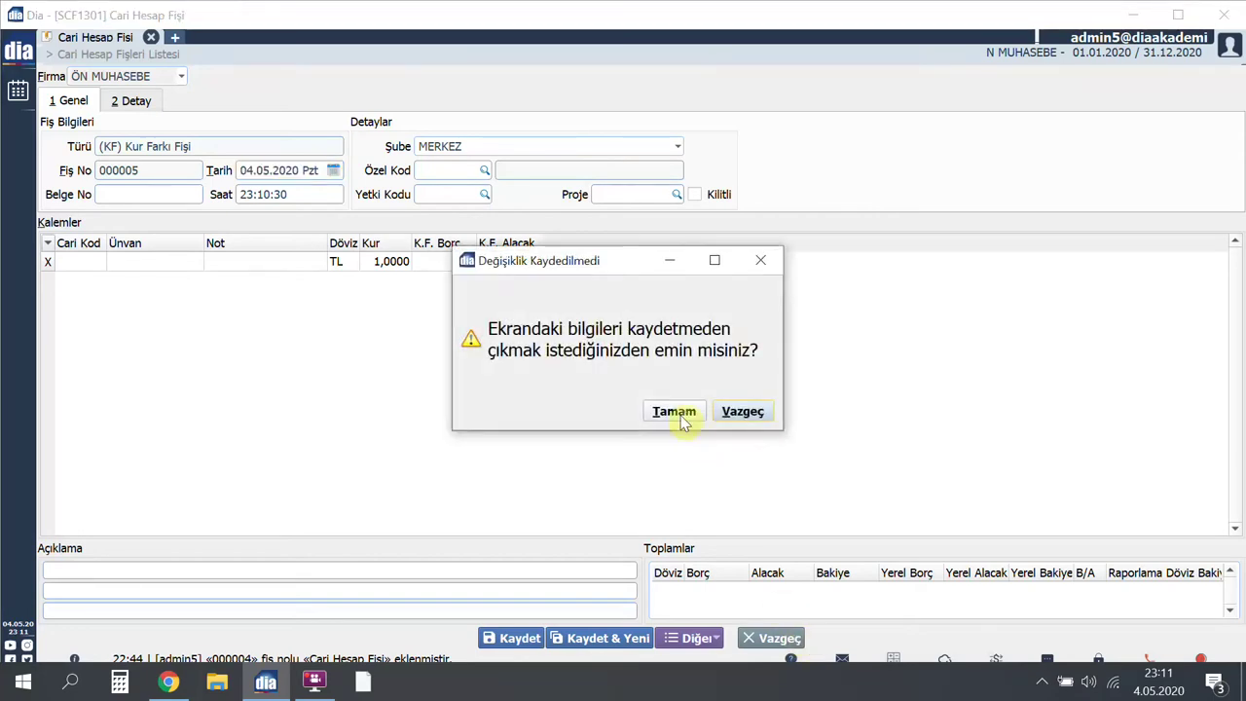
left_click(681, 420)
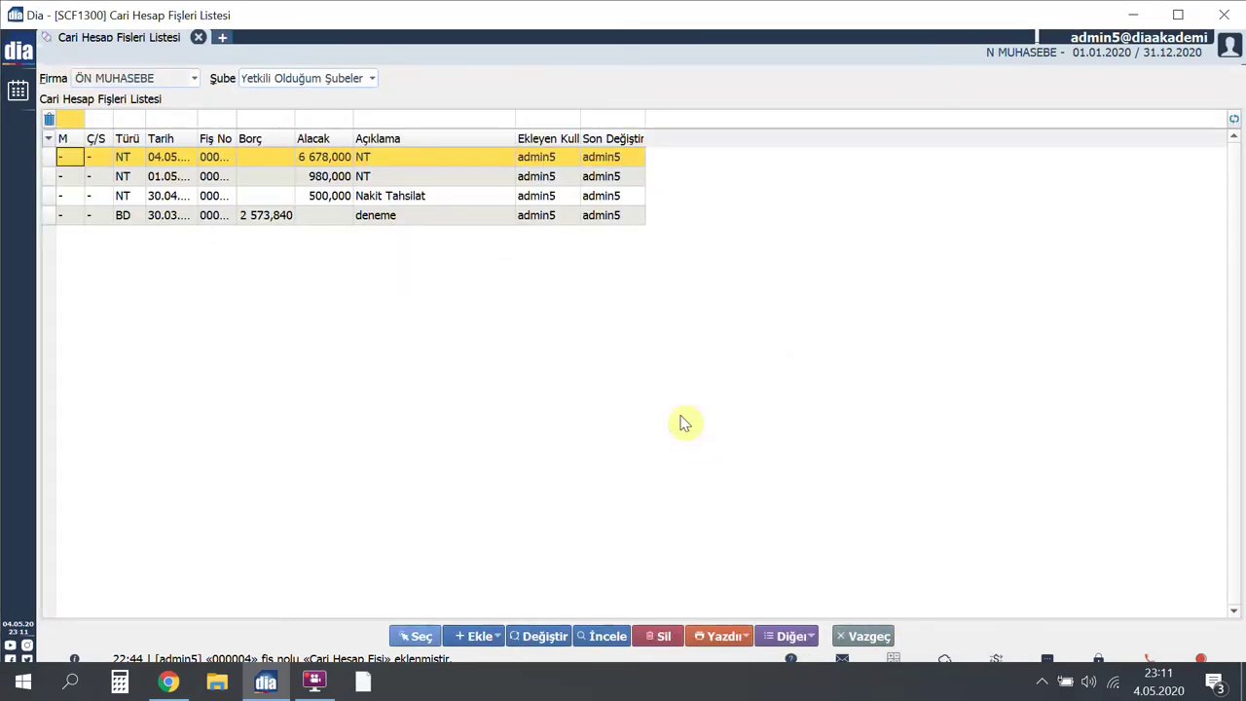
View the additional operations available for the selected 04.05.2020 cash collection slip.
left_click(808, 642)
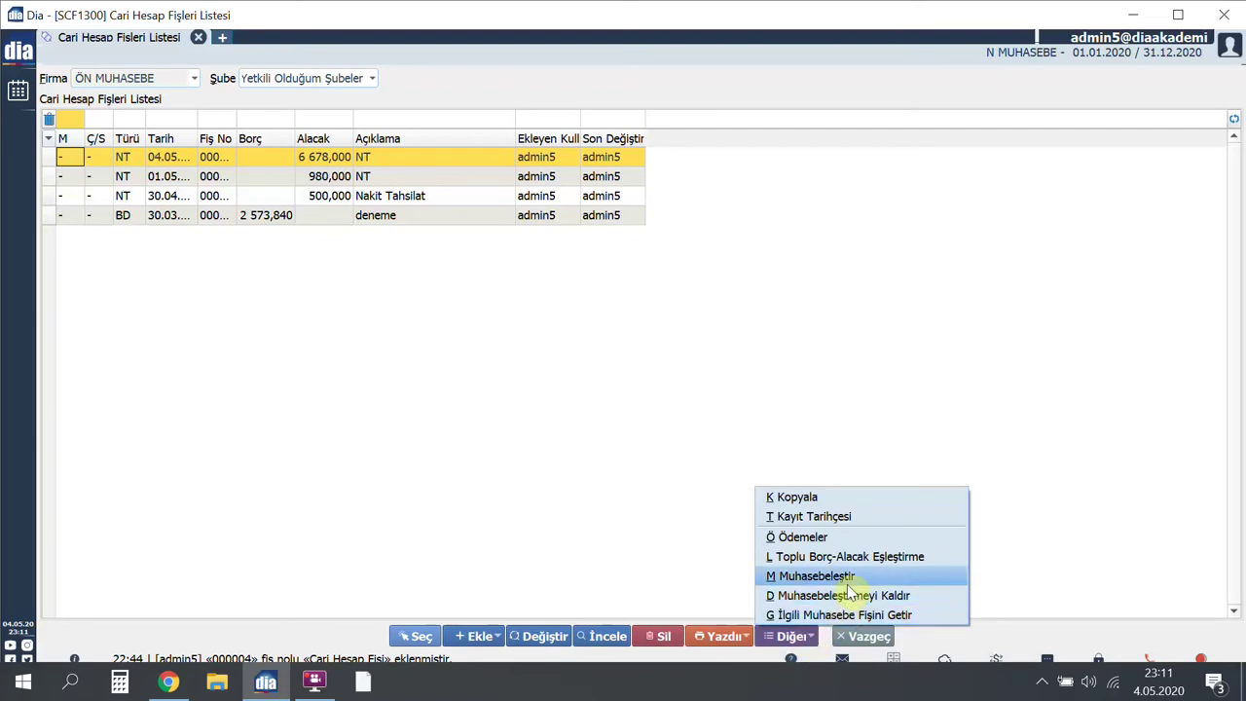